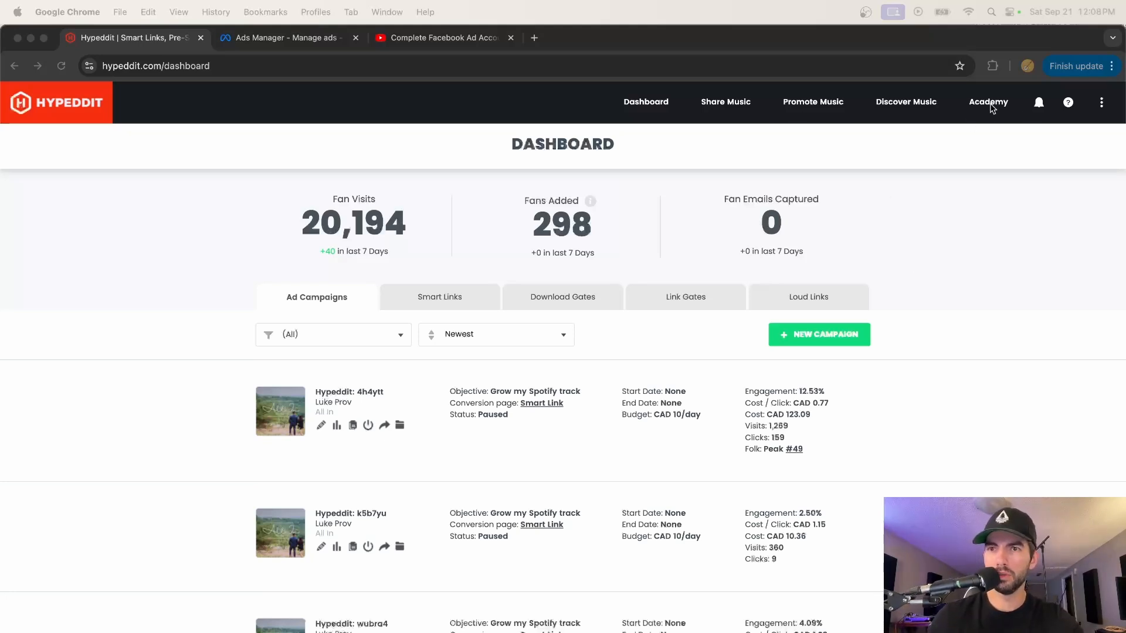
# - Start a new music ad automation campaign with the goal "Grow my Spotify track"
pyautogui.click(827, 103)
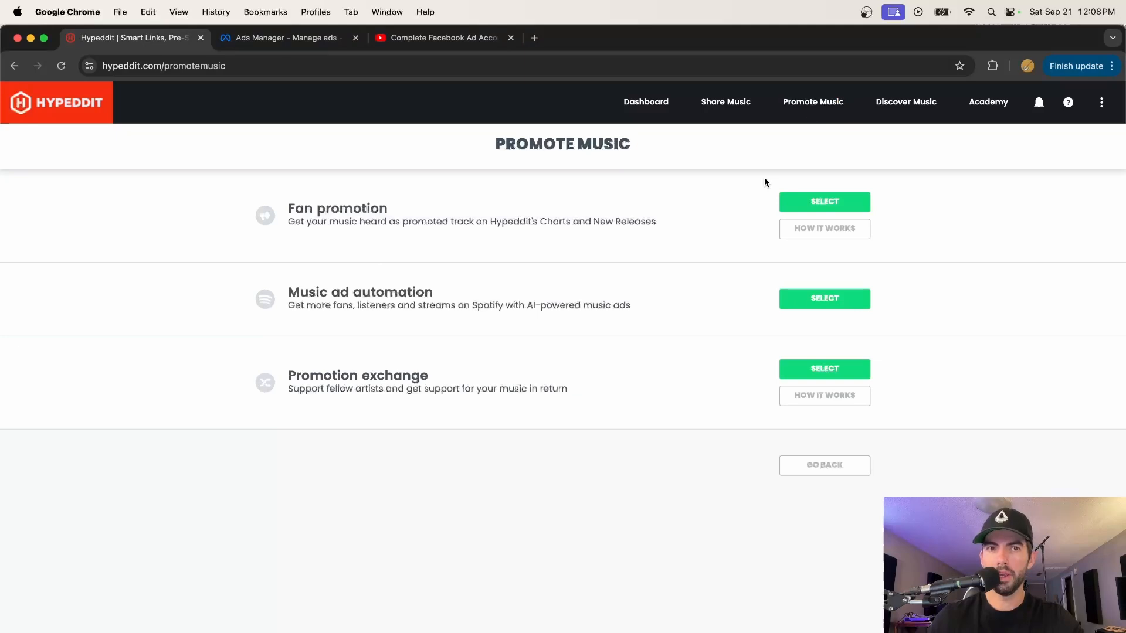
pyautogui.click(803, 309)
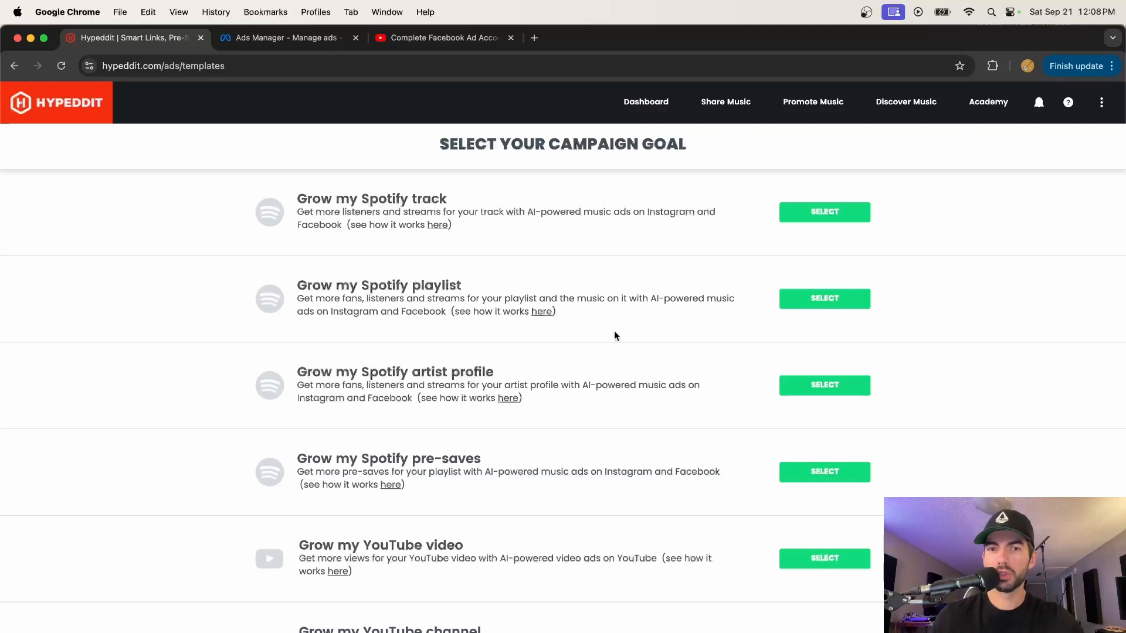
pyautogui.moveTo(613, 326); pyautogui.dragTo(531, 272)
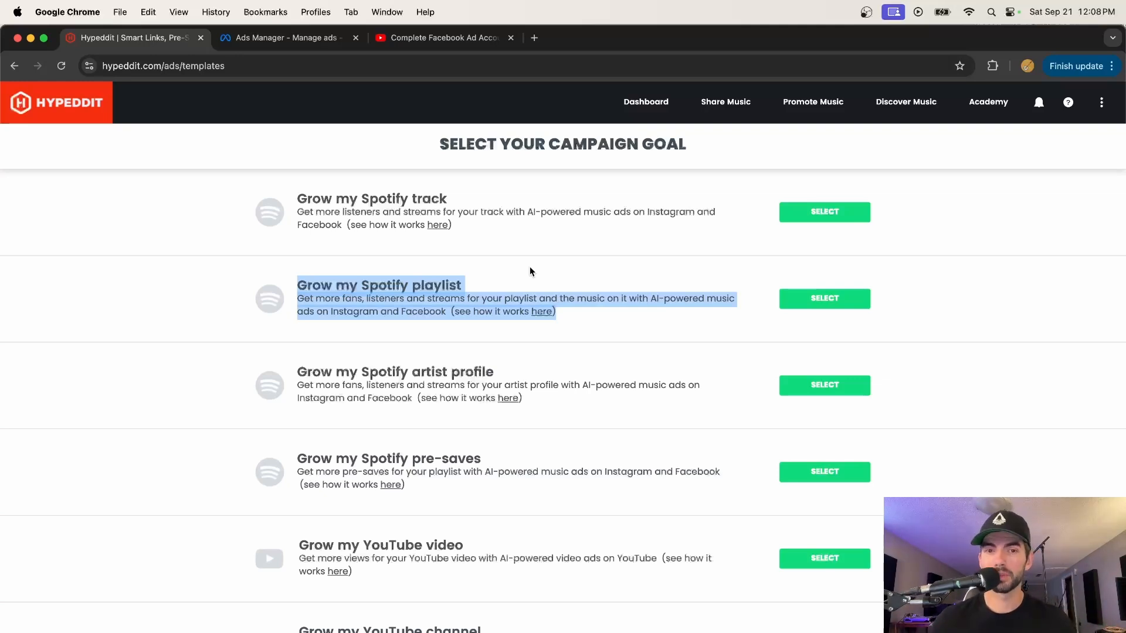
pyautogui.click(727, 252)
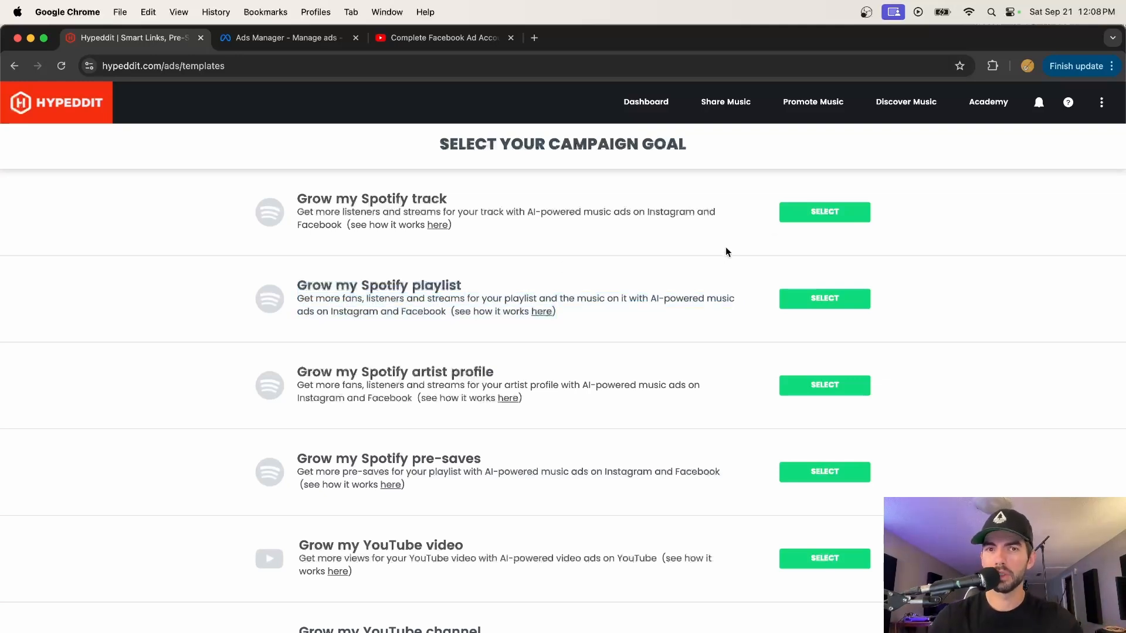
pyautogui.click(817, 212)
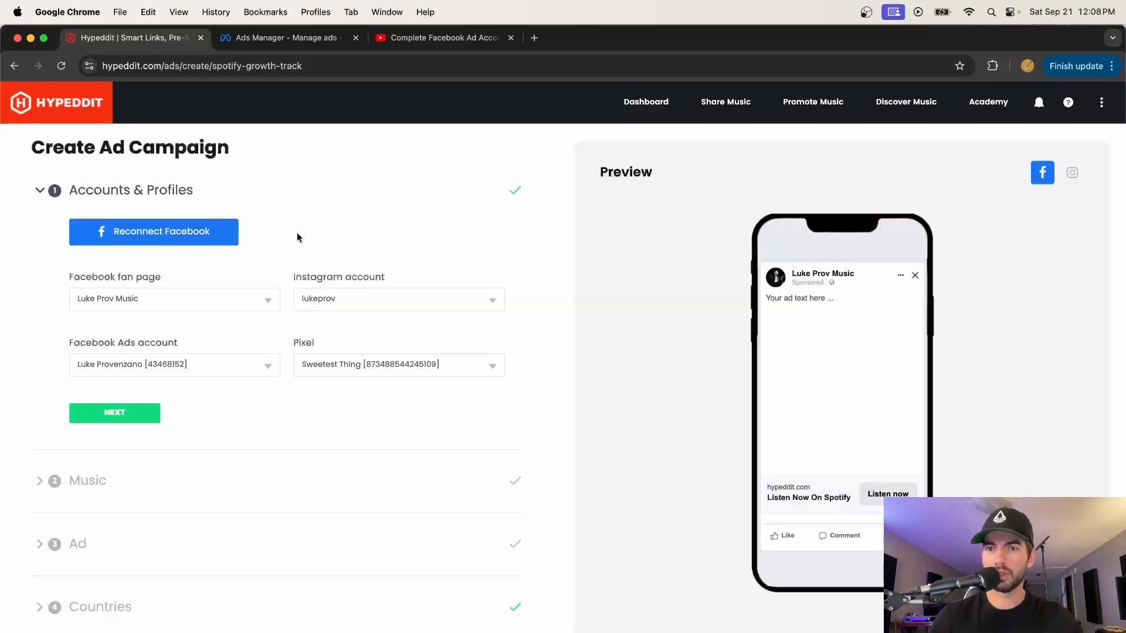
# - Reconnect the Facebook account for the ad campaign and complete the authorization
pyautogui.click(164, 239)
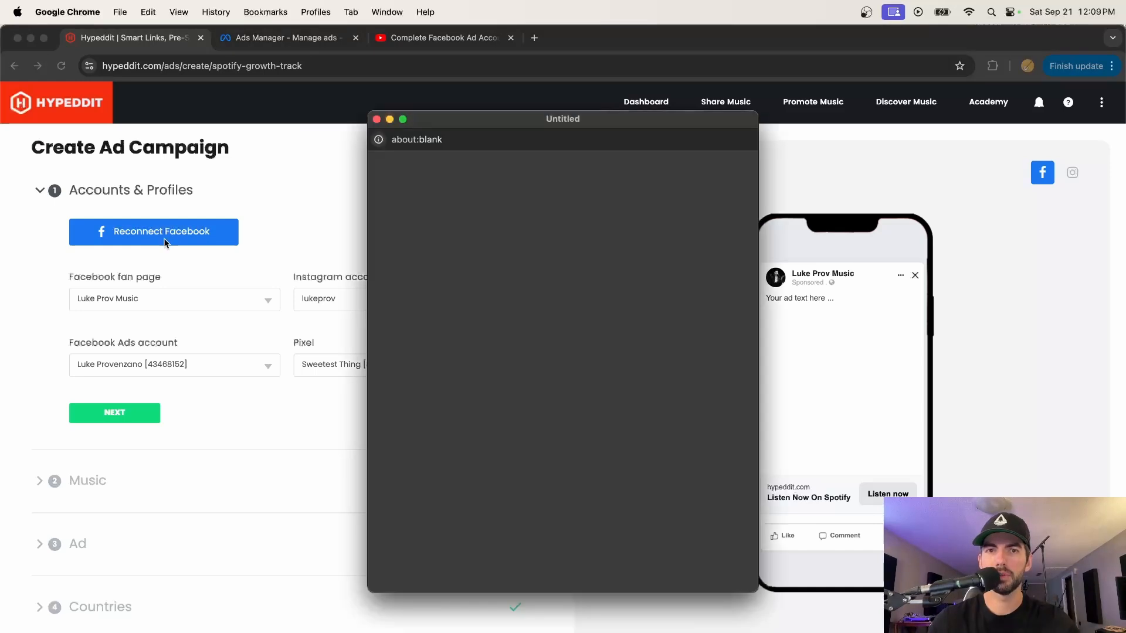
pyautogui.click(680, 559)
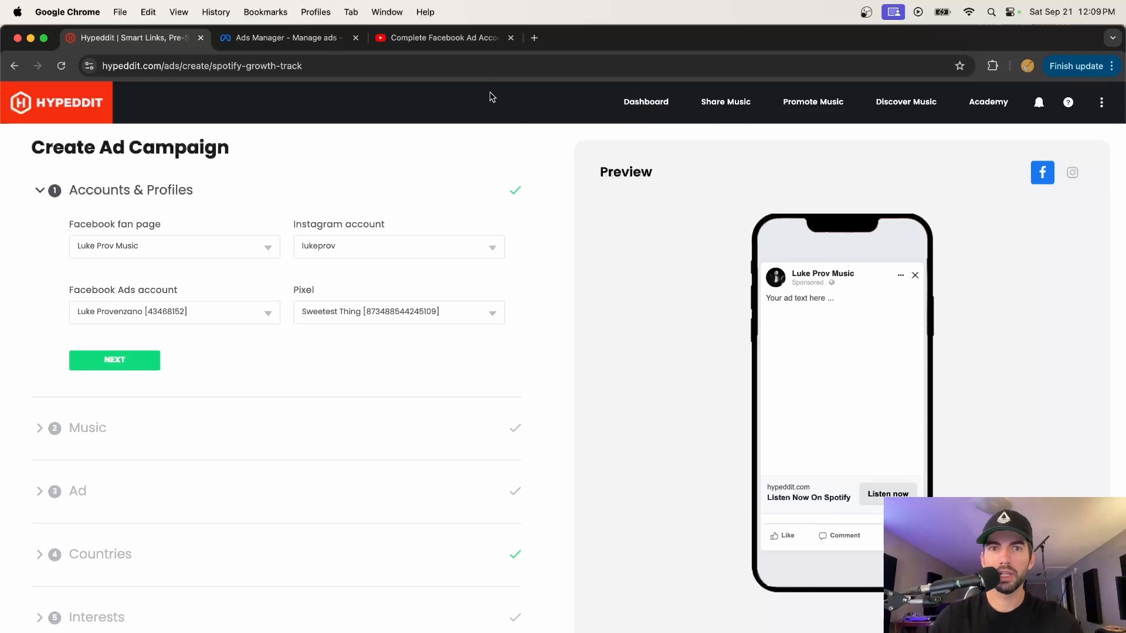
# - Look at the YouTube video on Facebook ad account and pixel setup, and return to the Hypeddit campaign form
pyautogui.click(462, 41)
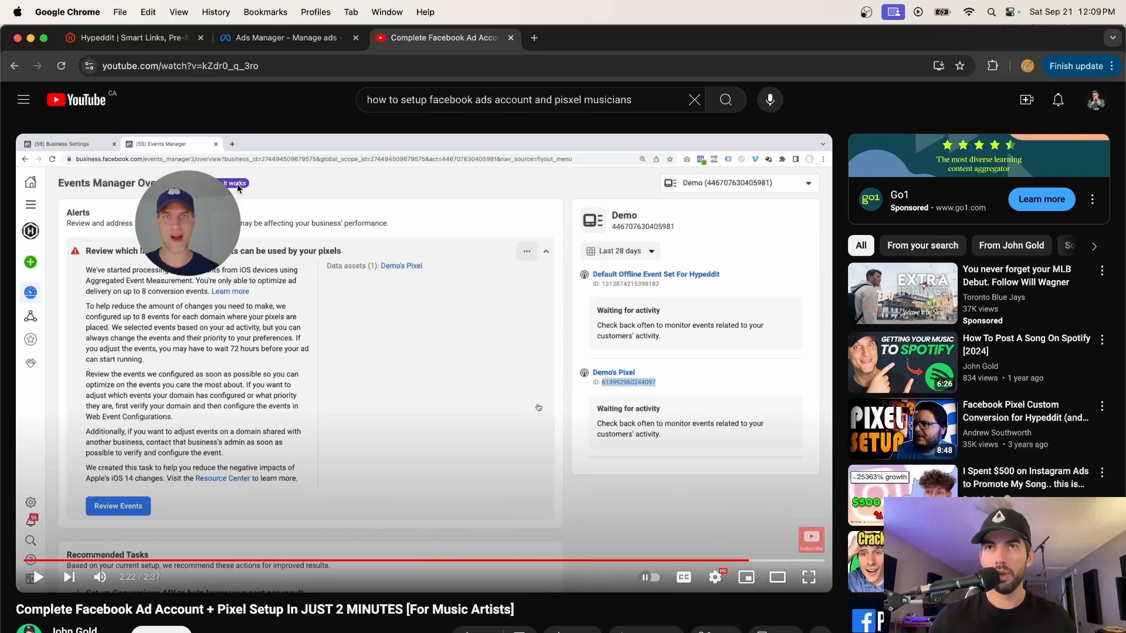
pyautogui.click(129, 37)
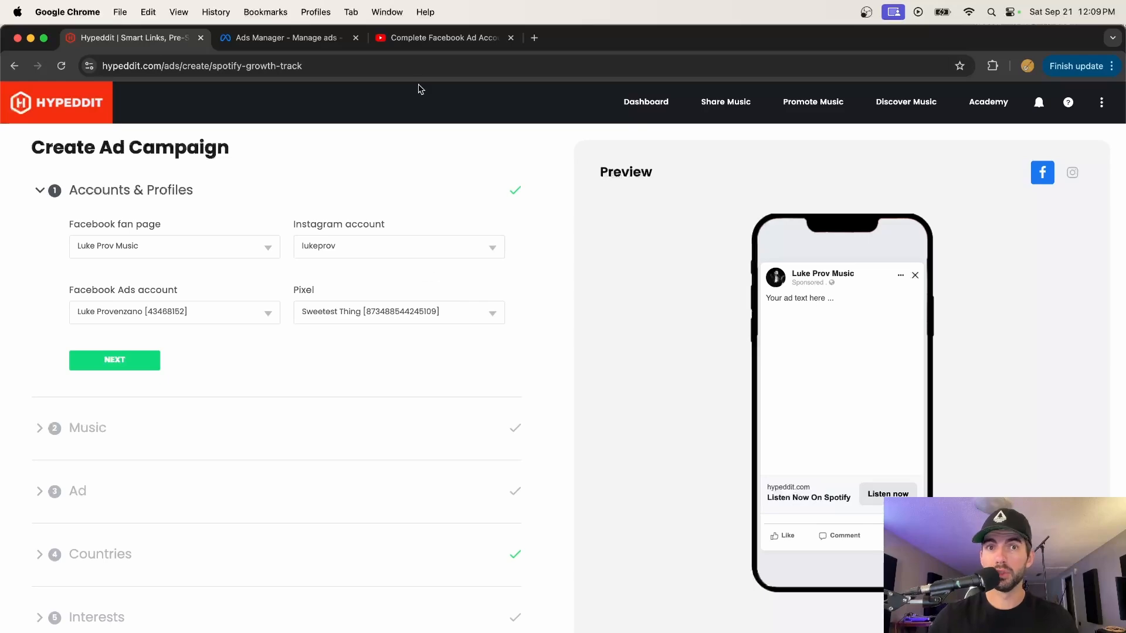
pyautogui.click(446, 39)
pyautogui.click(171, 37)
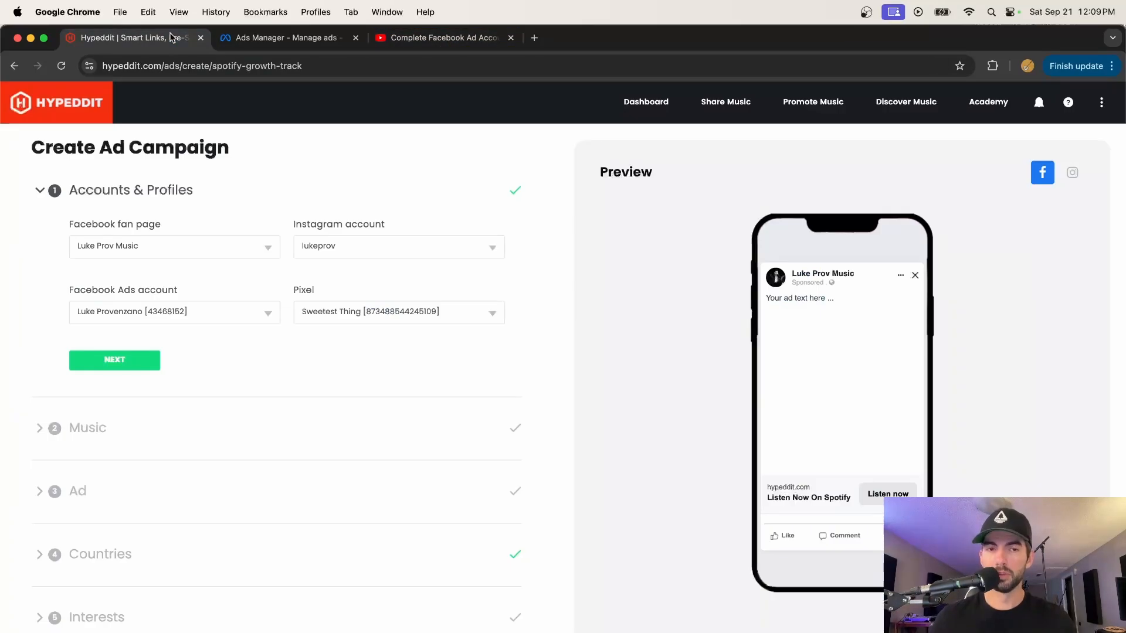
# - Accept the accounts and profiles, copy the link of the track "The Lake" in Spotify, and enter it as the campaign's song URL
pyautogui.click(111, 369)
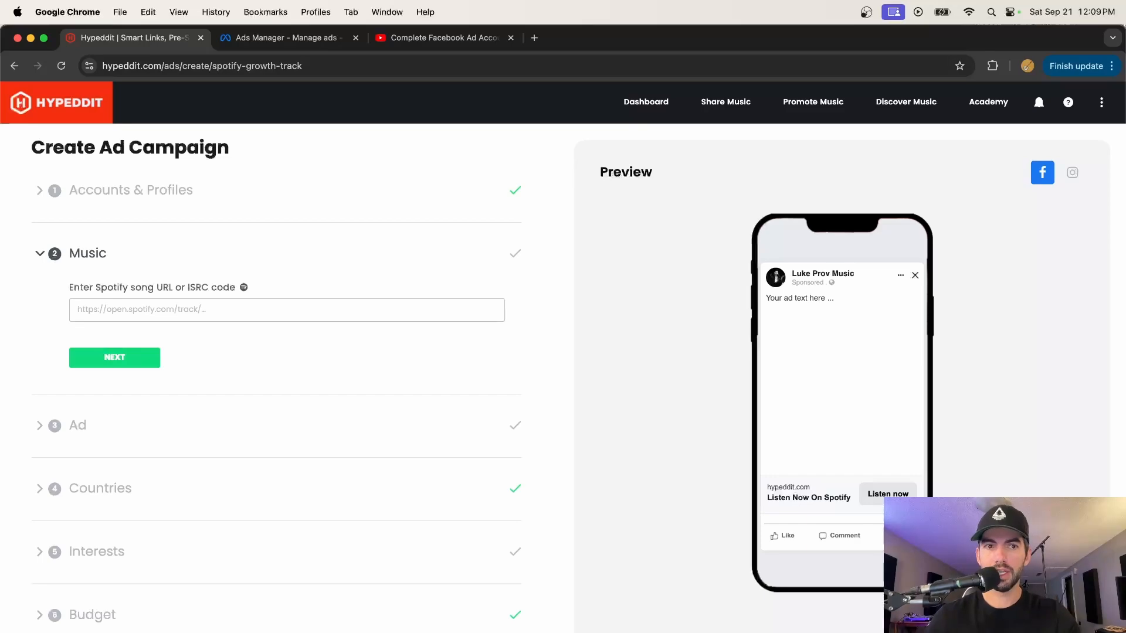
pyautogui.press('super+Tab')
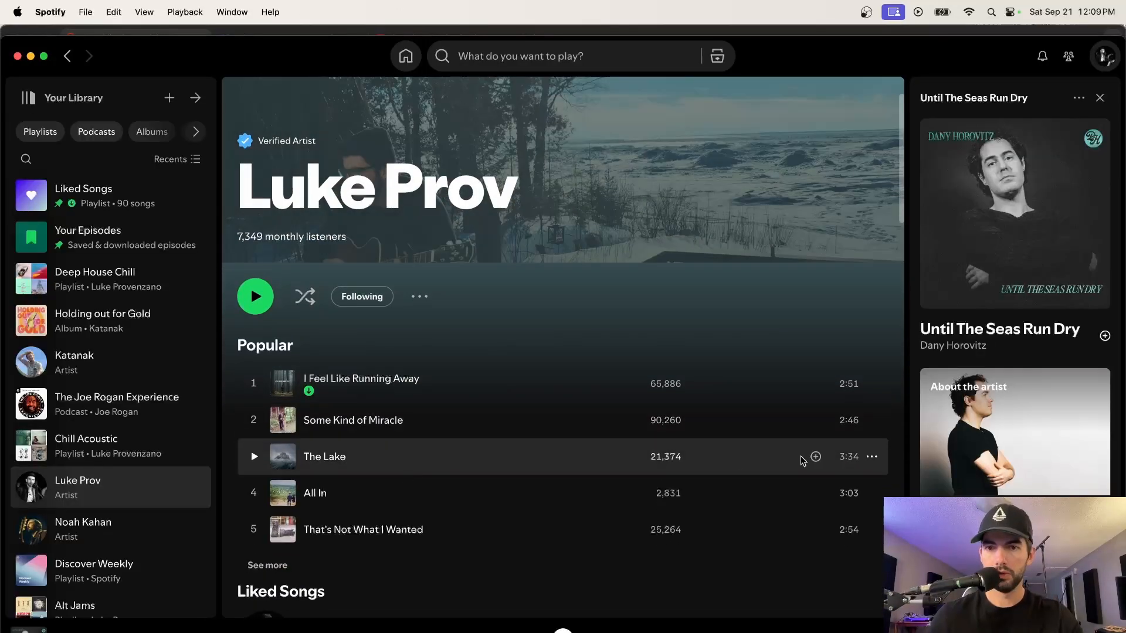
pyautogui.click(873, 456)
pyautogui.moveTo(938, 428)
pyautogui.click(1043, 437)
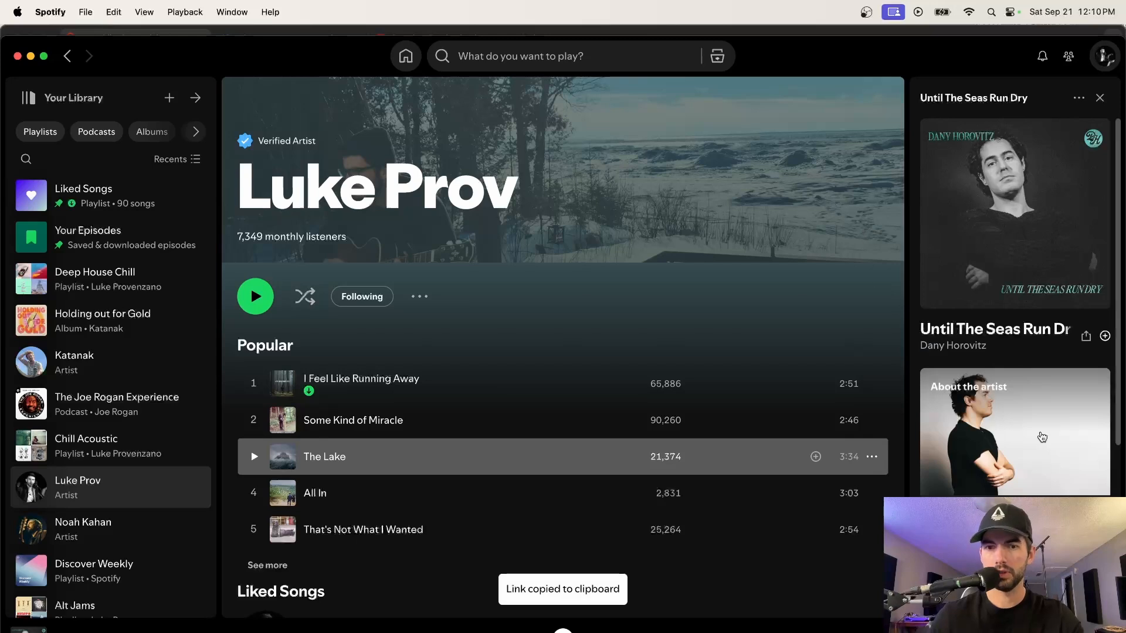
pyautogui.press('super+Tab')
pyautogui.press('super+v')
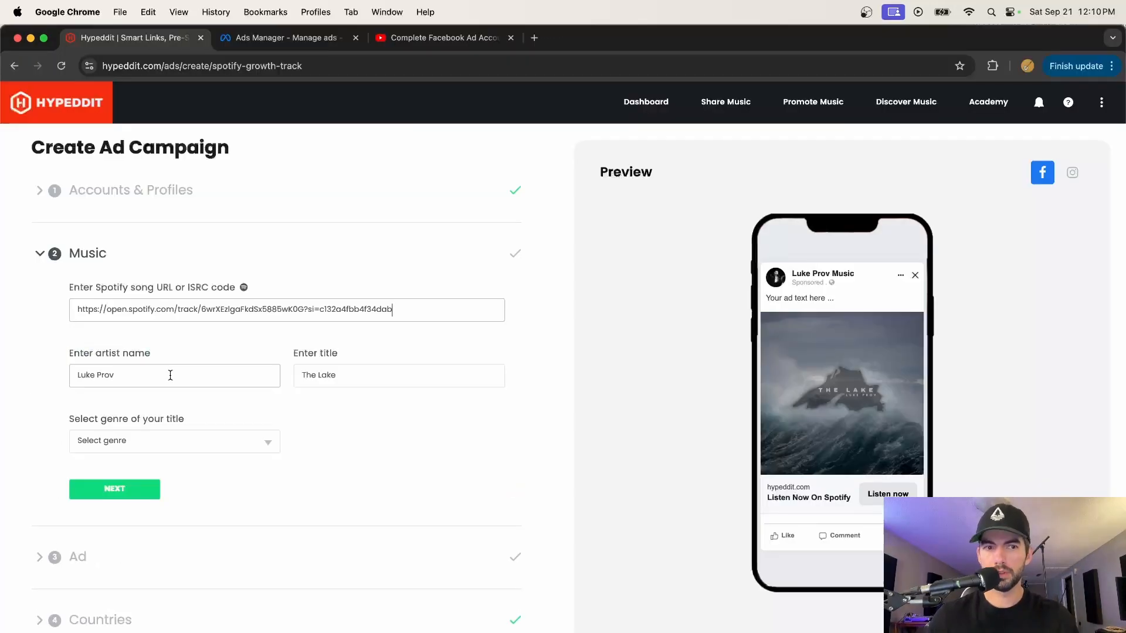
# - Review the filled-in artist name and title, set the song's genre to Folk, and continue to the Ad section
pyautogui.click(198, 371)
pyautogui.moveTo(197, 372); pyautogui.dragTo(53, 367)
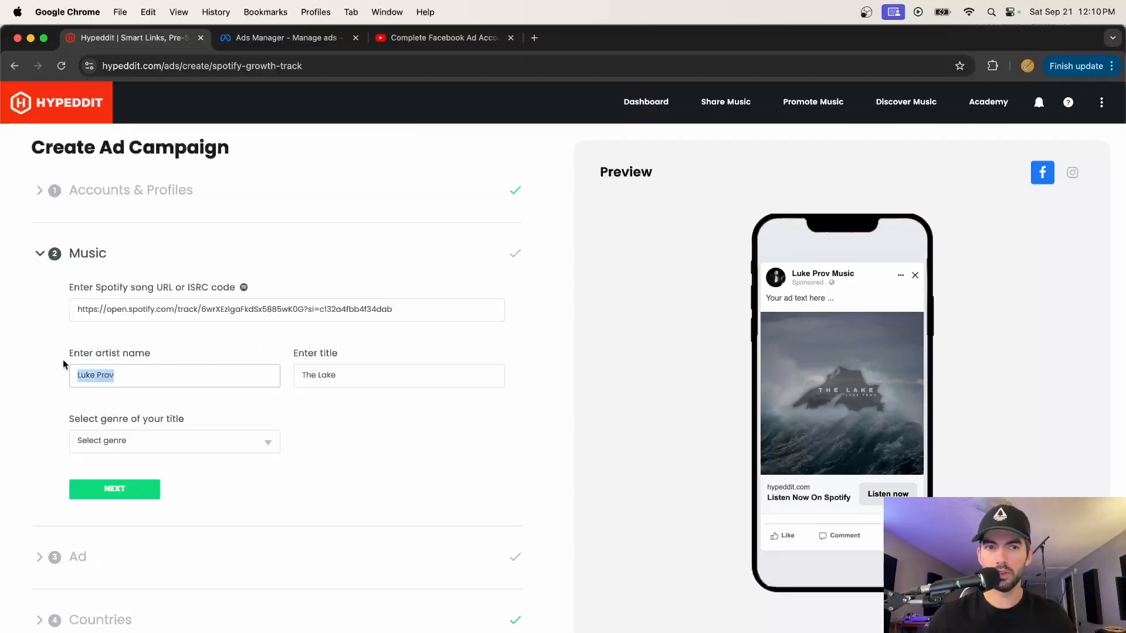
pyautogui.moveTo(434, 384); pyautogui.dragTo(273, 393)
pyautogui.click(149, 452)
pyautogui.click(274, 439)
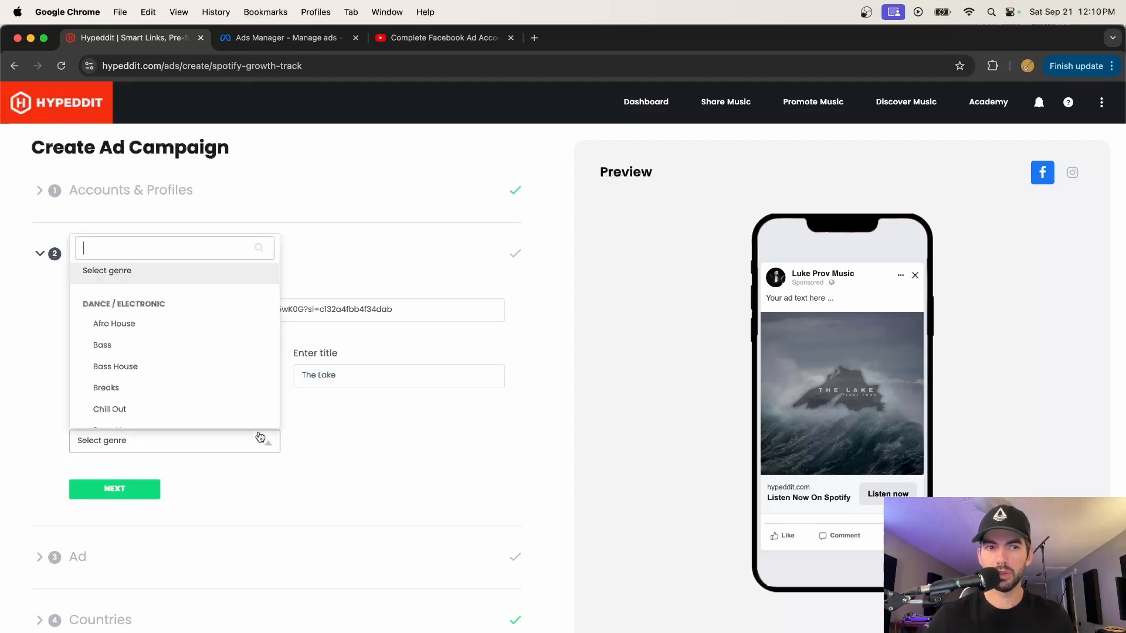
pyautogui.write('folk')
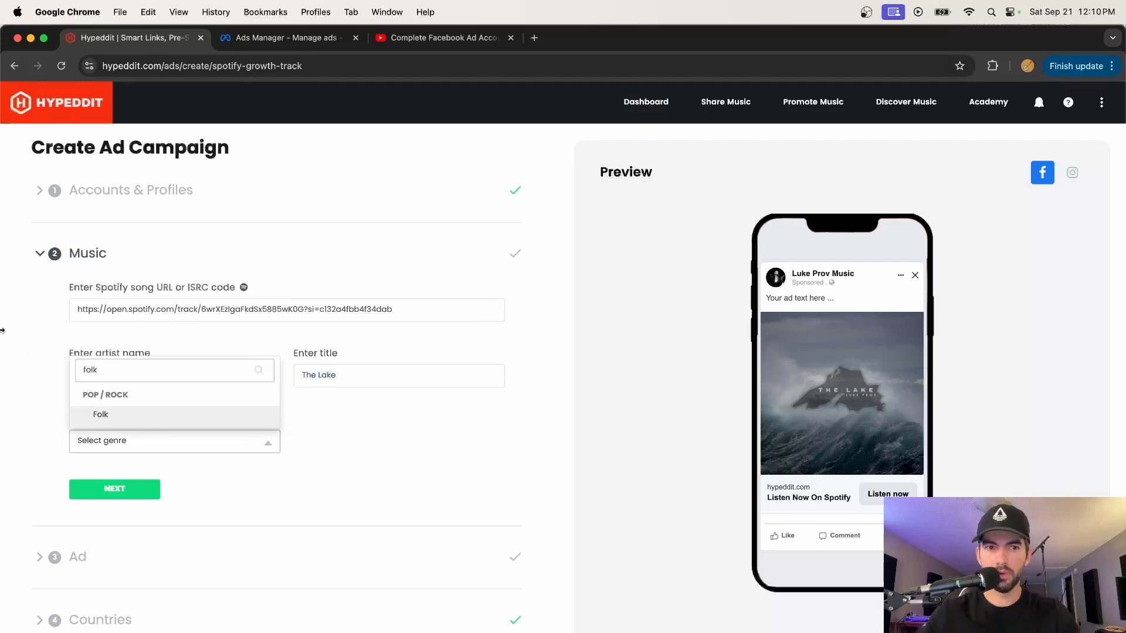
pyautogui.click(101, 414)
pyautogui.scroll(-3, 141, 352)
pyautogui.click(144, 309)
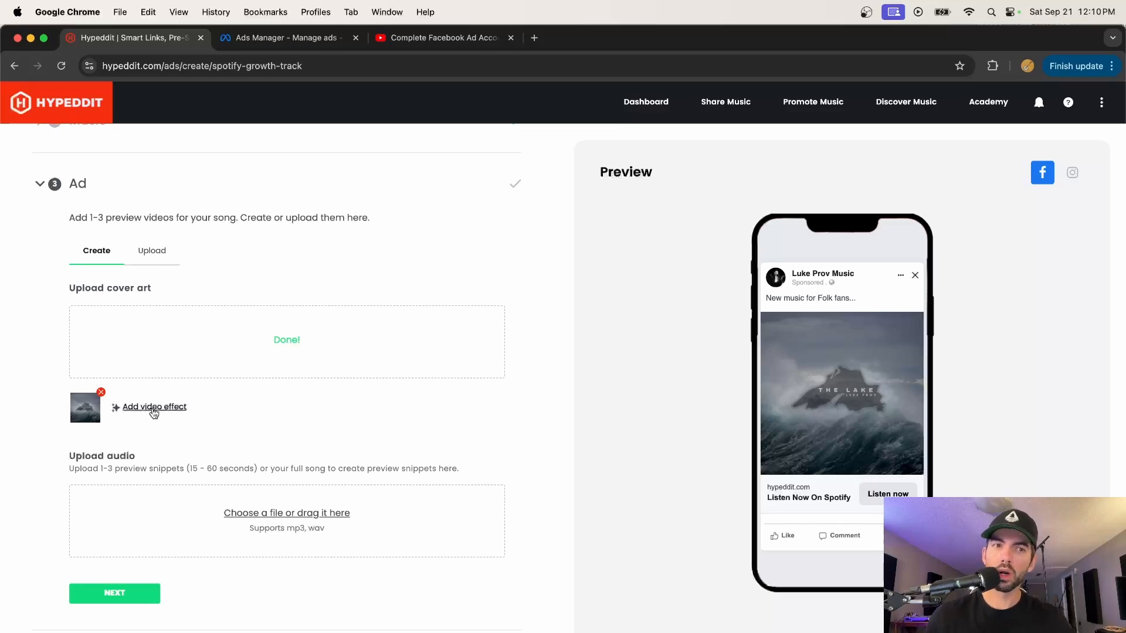
# - Choose to upload a finished ad video and add one from The Lake folder on the Desktop in Finder
pyautogui.click(142, 262)
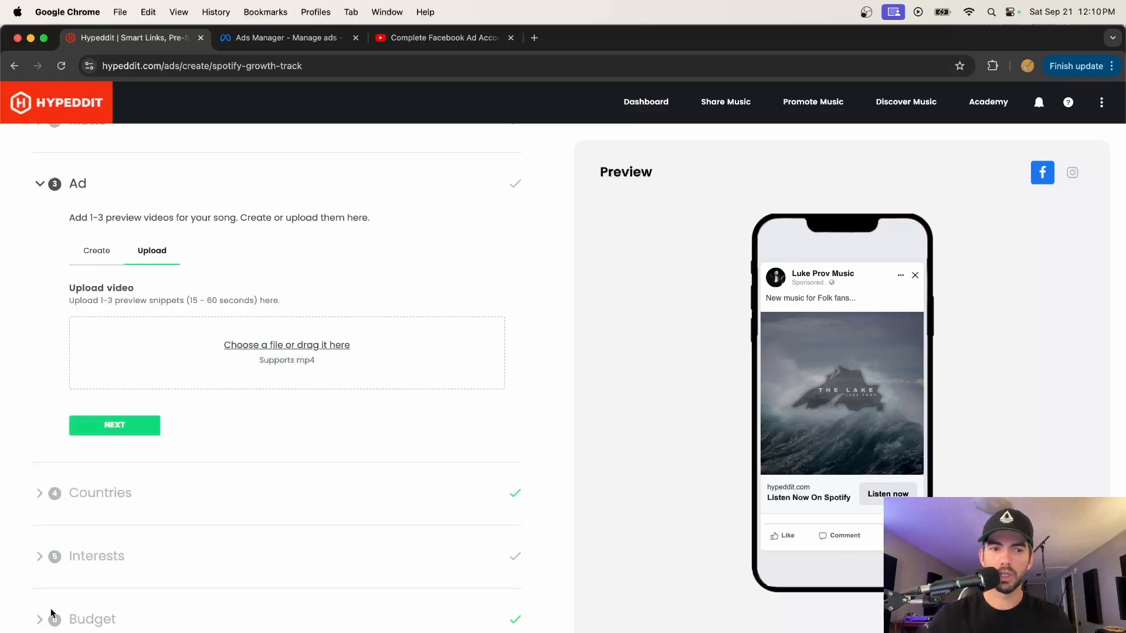
pyautogui.press('super+Tab')
pyautogui.scroll(4, 760, 278)
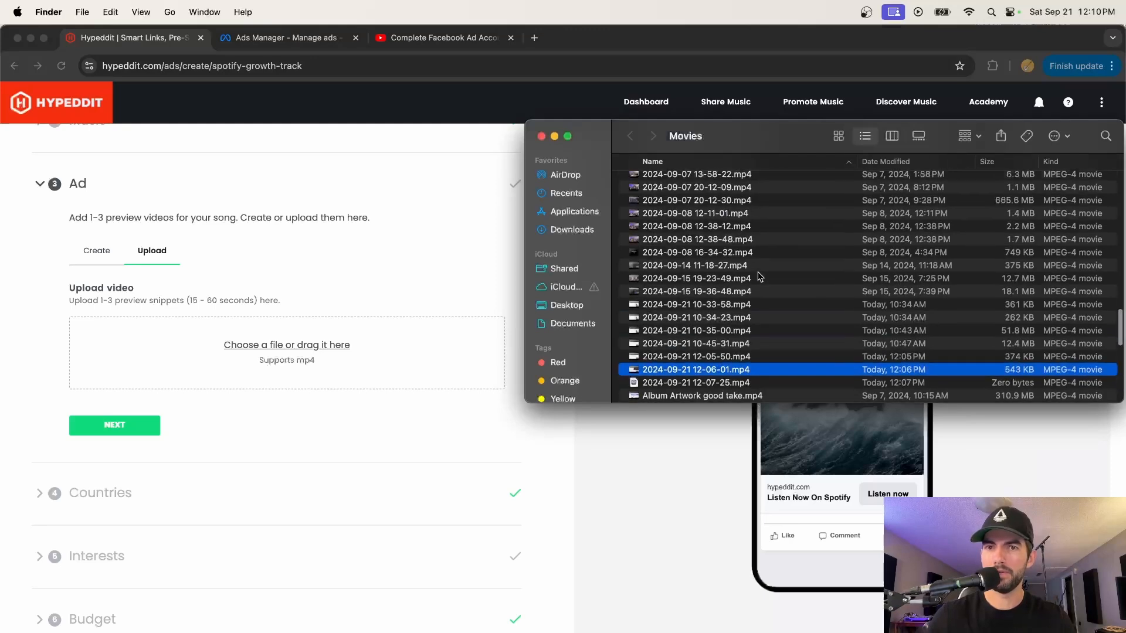
pyautogui.scroll(10, 760, 278)
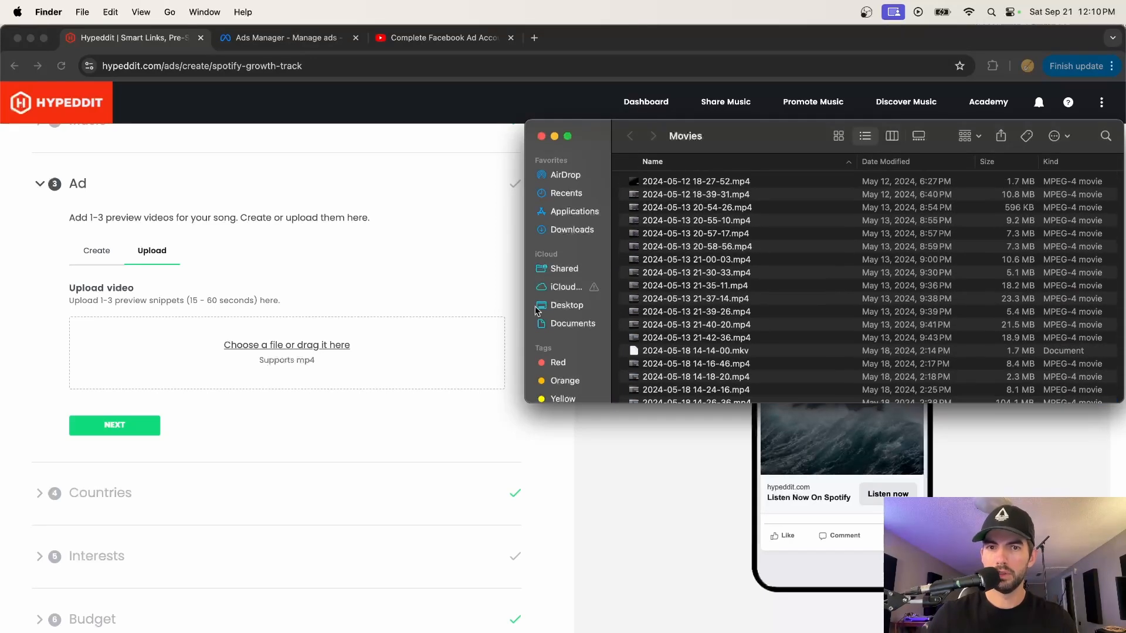
pyautogui.click(559, 305)
pyautogui.scroll(-10, 773, 305)
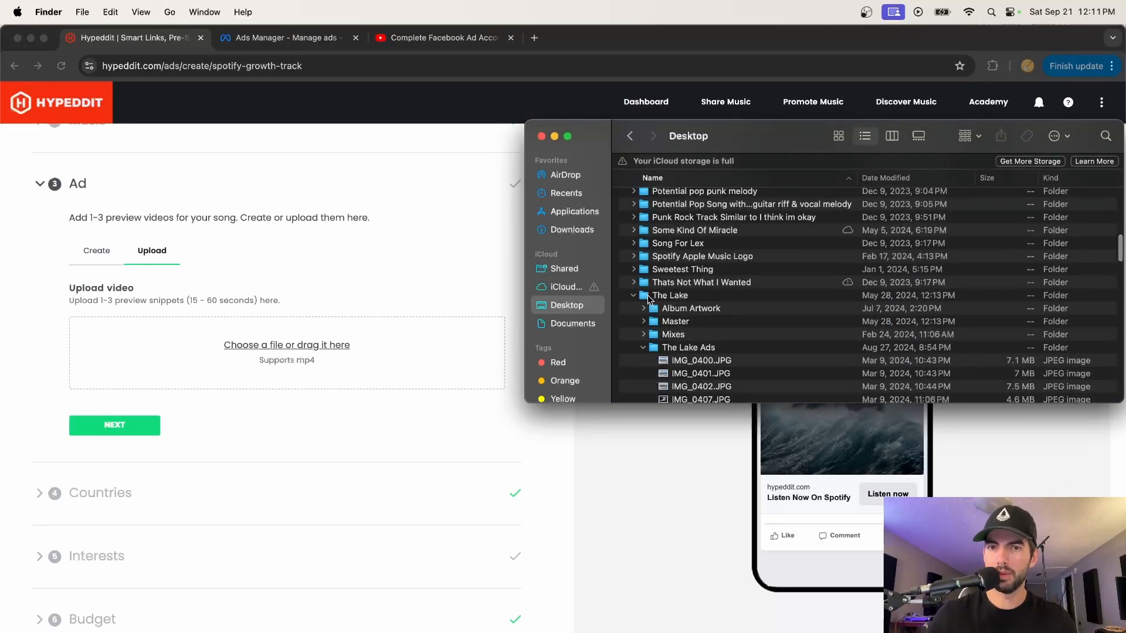
pyautogui.click(773, 327)
pyautogui.moveTo(773, 327); pyautogui.dragTo(275, 376)
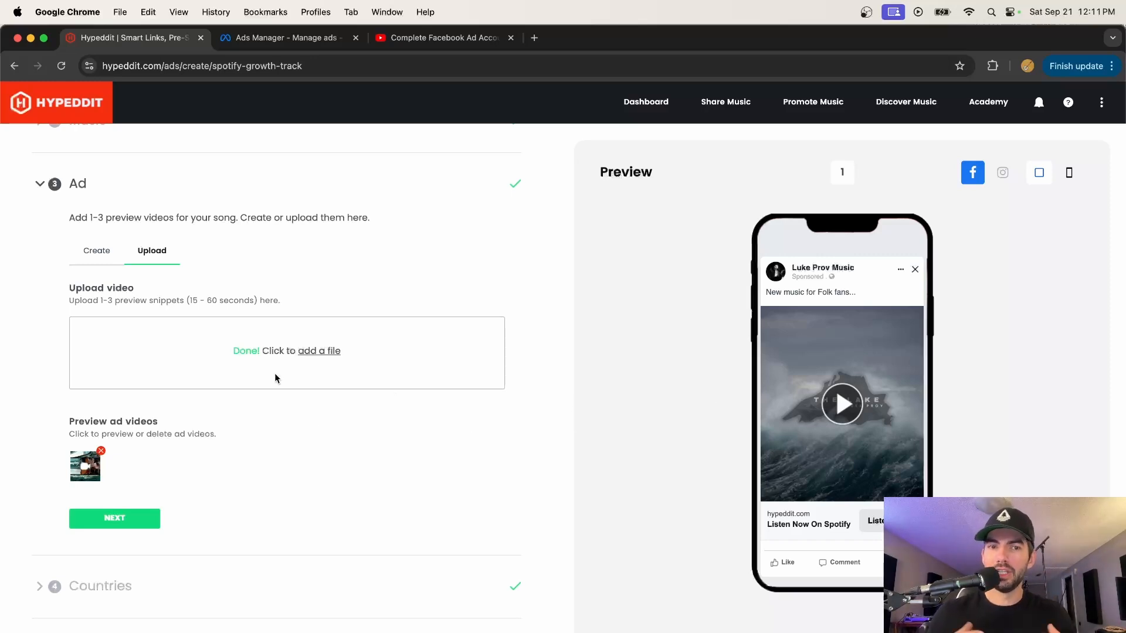
# - Preview the uploaded ad video in the Facebook feed, Instagram Reels and Instagram feed formats, playing it through
pyautogui.scroll(-2, 275, 374)
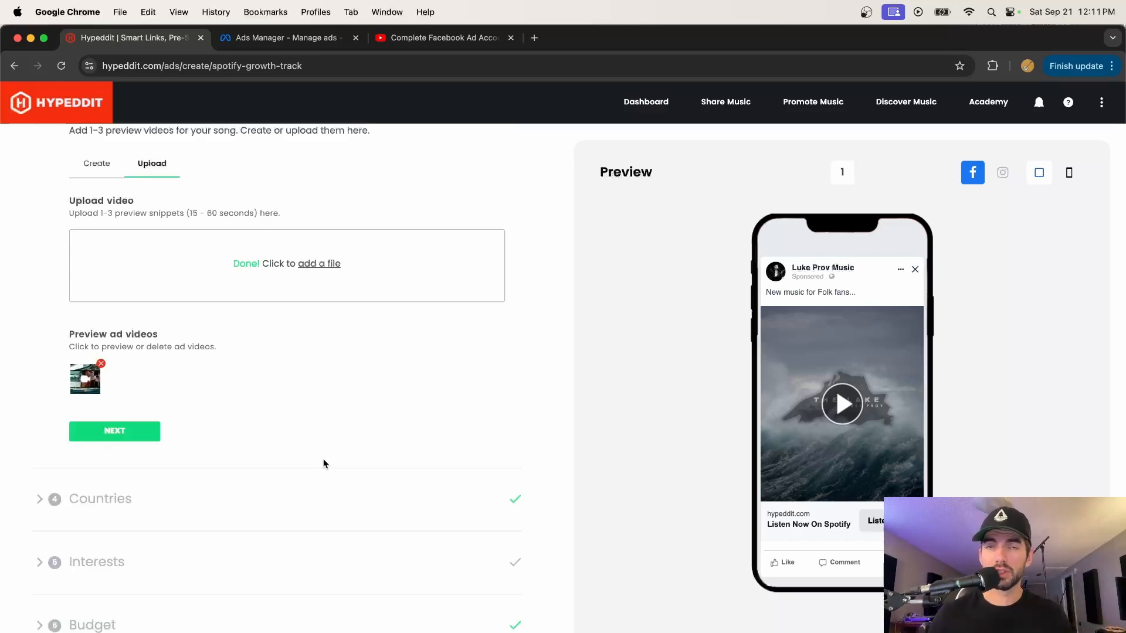
pyautogui.scroll(-1, 254, 445)
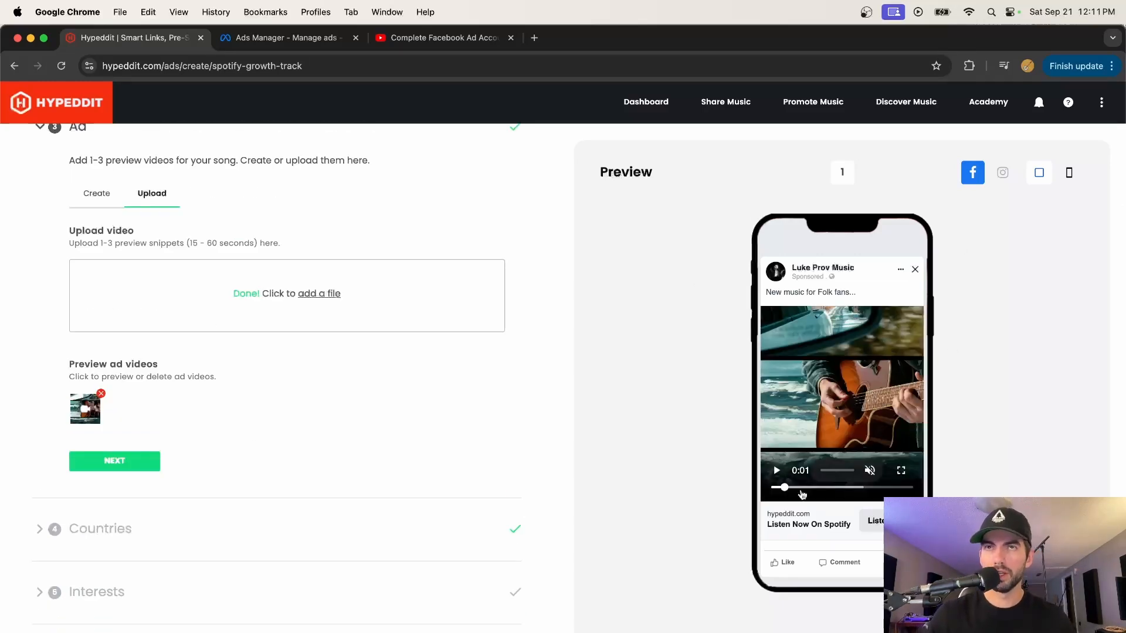
pyautogui.scroll(-1, 802, 495)
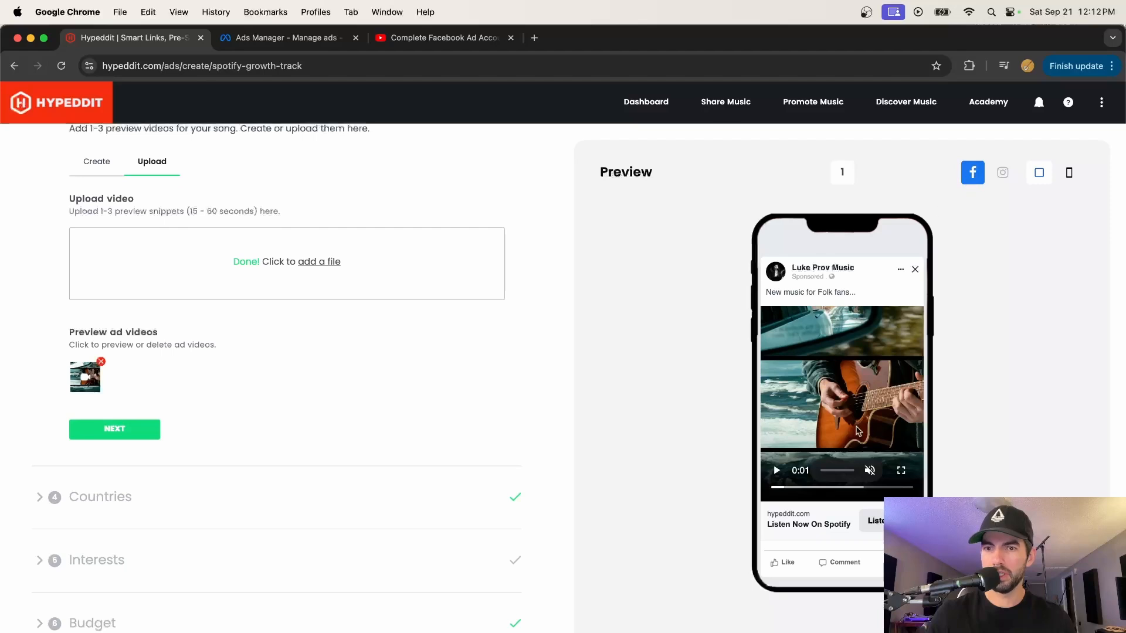
pyautogui.click(778, 471)
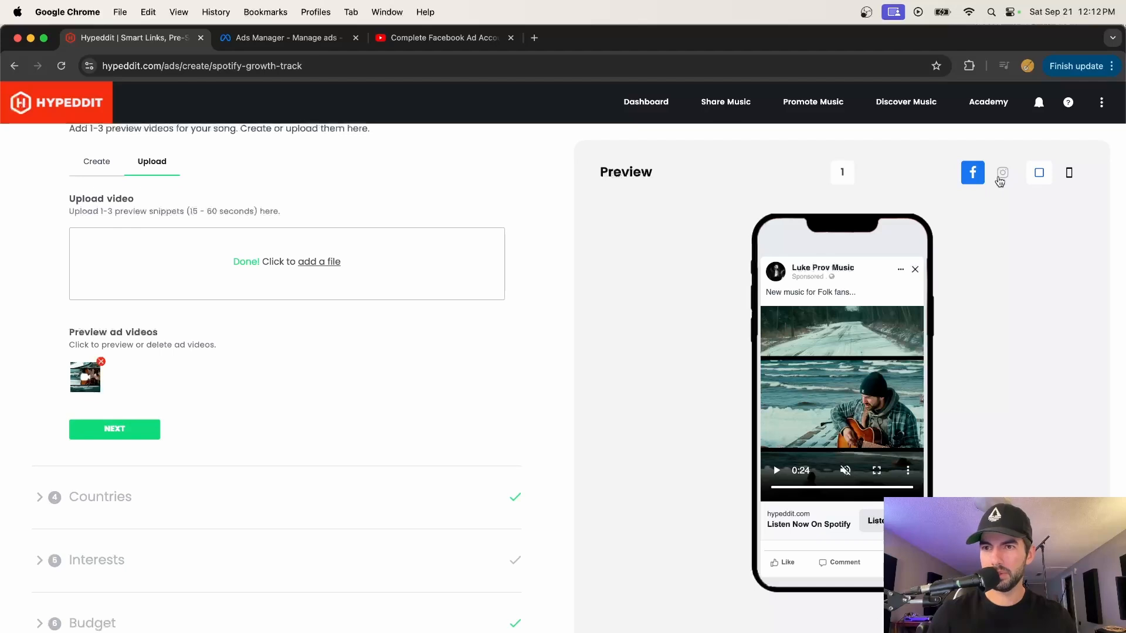
pyautogui.click(1001, 178)
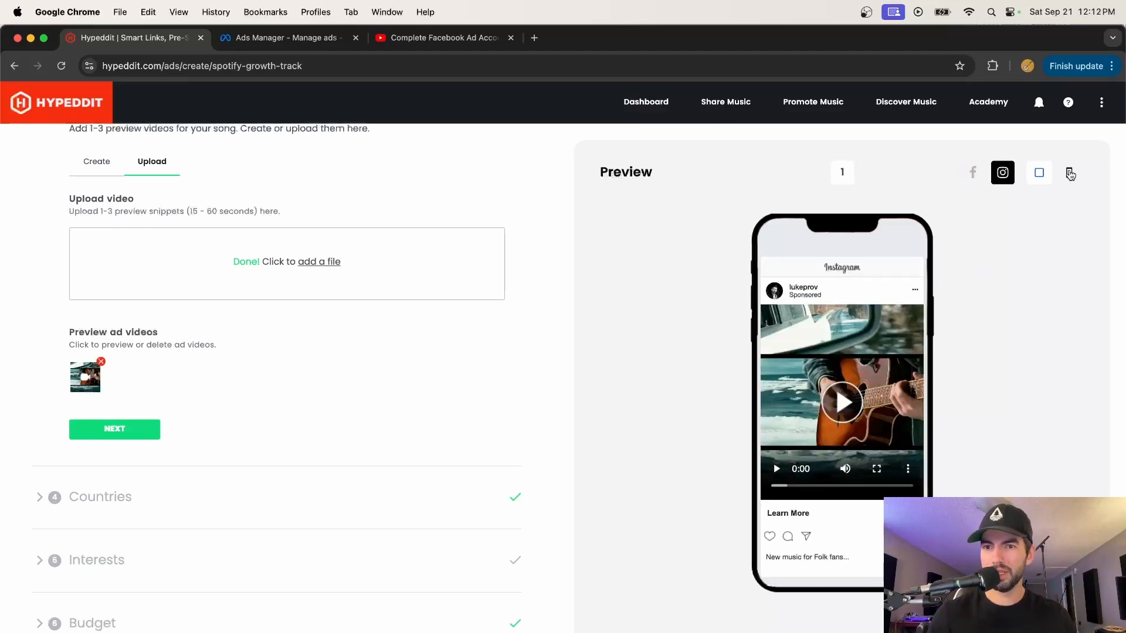
pyautogui.click(1069, 173)
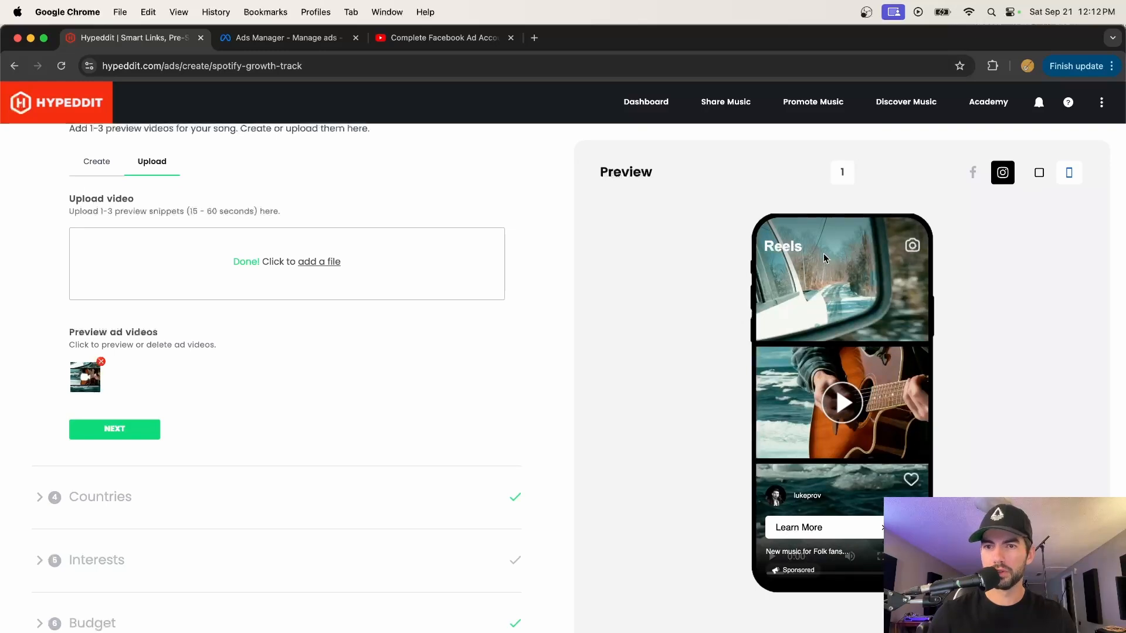
pyautogui.click(1039, 174)
pyautogui.click(824, 452)
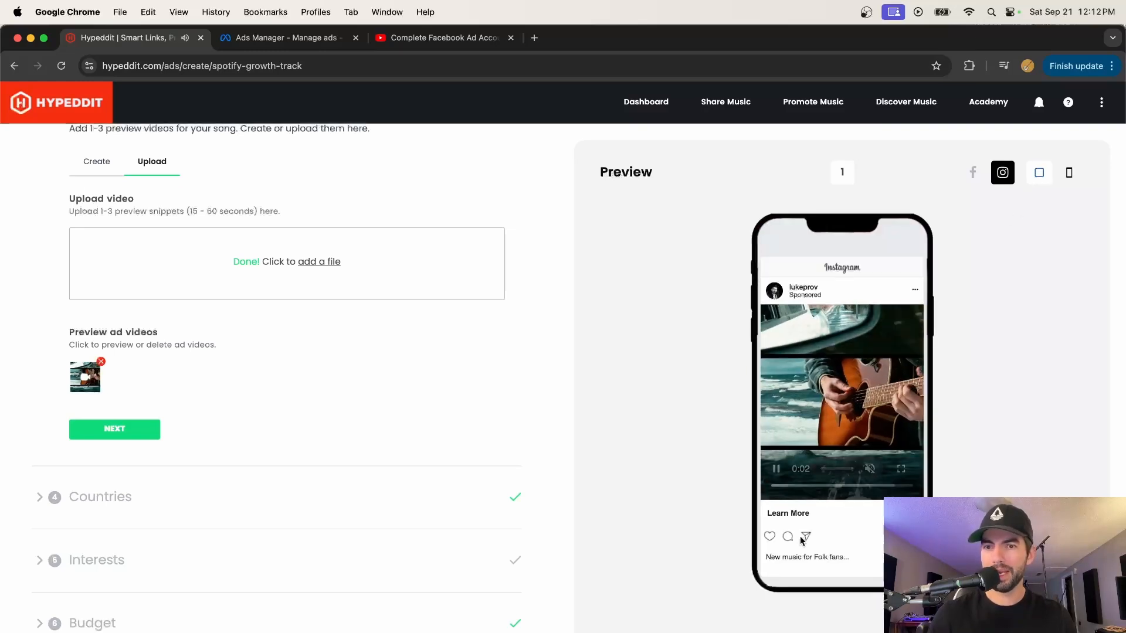
pyautogui.moveTo(814, 487); pyautogui.dragTo(837, 487)
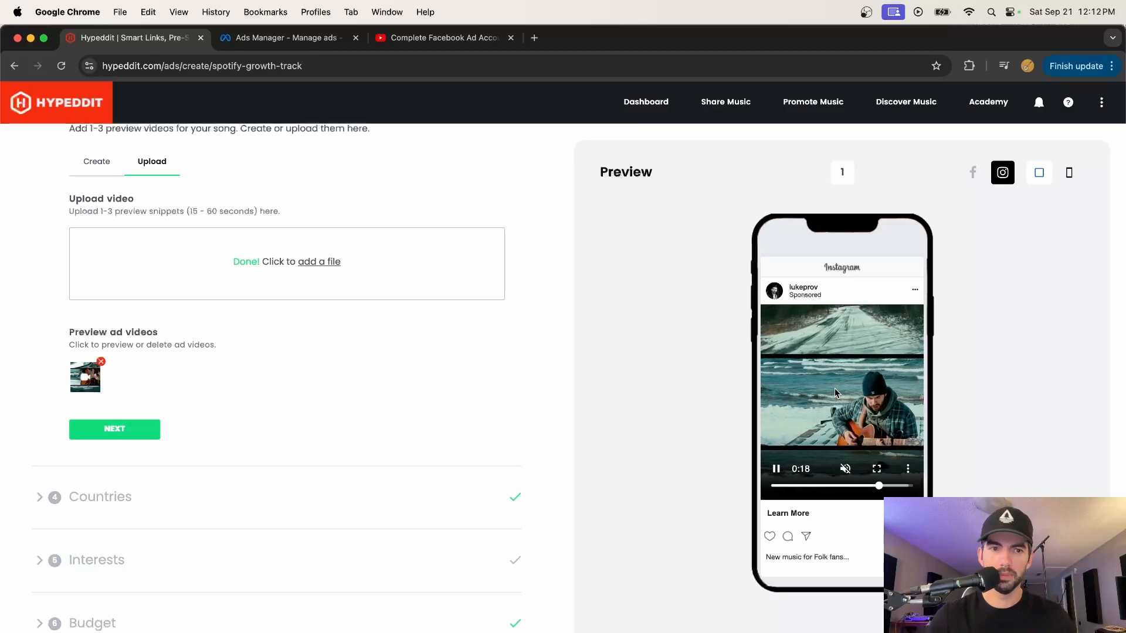
# - Accept the ad and the Tier One and Two Countries group, and generate the targeted interests with AI
pyautogui.scroll(-1, 678, 299)
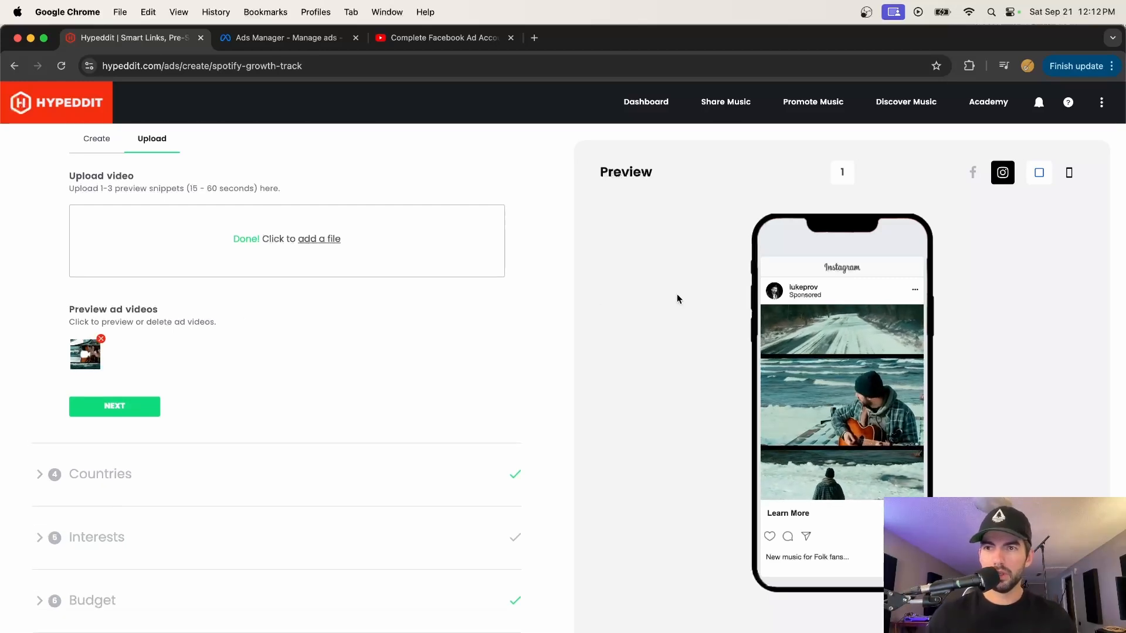
pyautogui.click(111, 408)
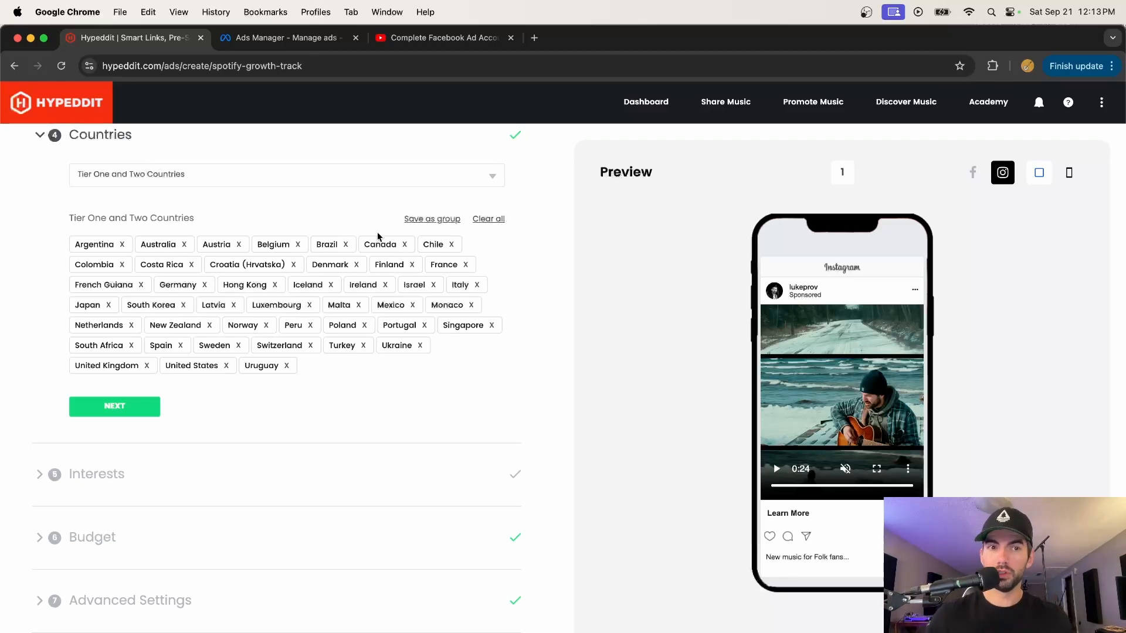
pyautogui.click(115, 413)
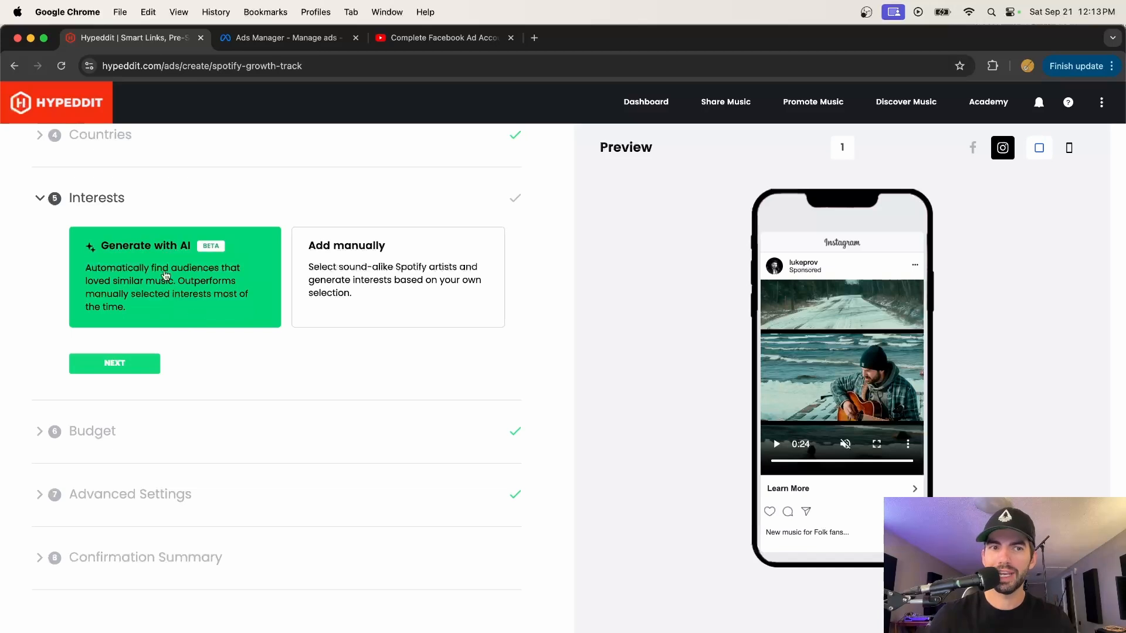
pyautogui.click(126, 368)
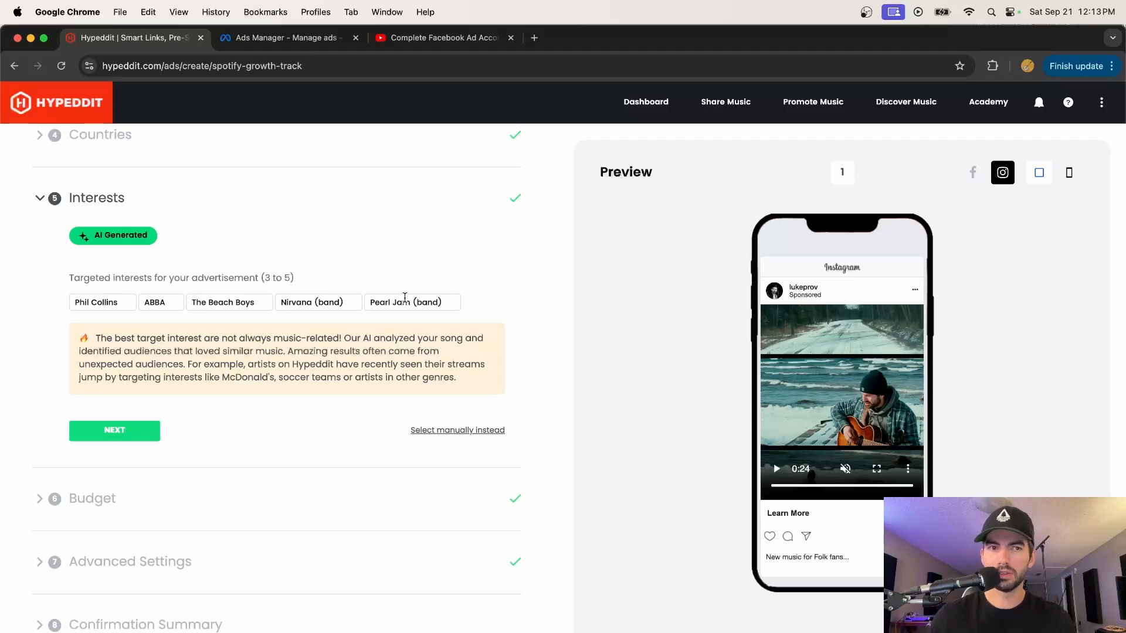
# - Switch to manual interest selection and remove the targeted interests Pearl Jam, Nirvana, The Beach Boys, ABBA and Phil Collins
pyautogui.moveTo(410, 315)
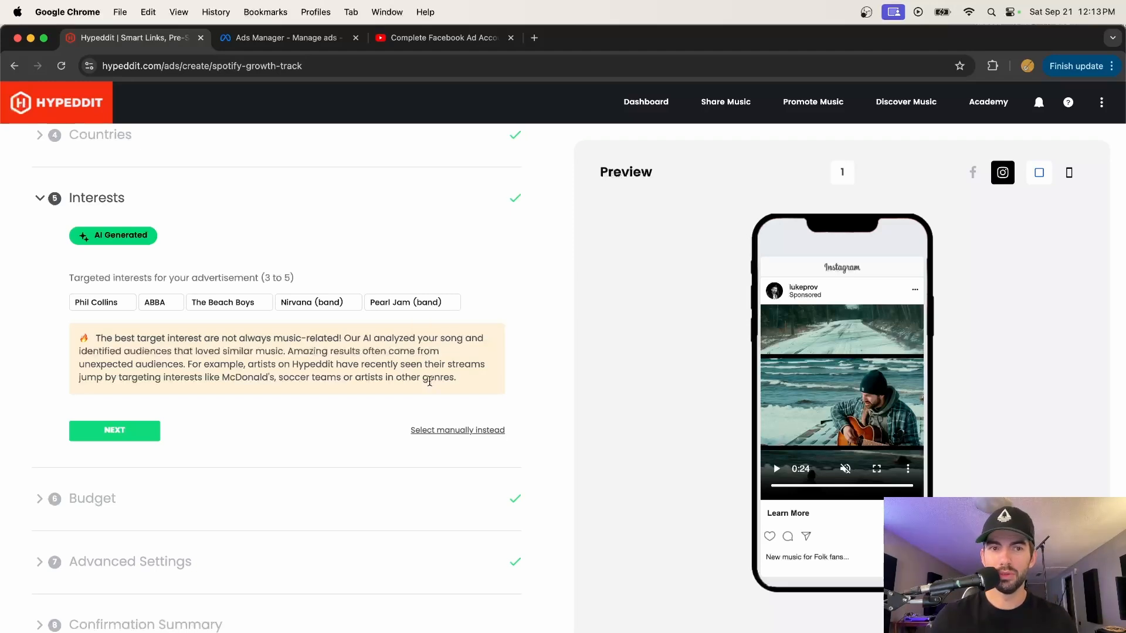
pyautogui.click(448, 431)
pyautogui.click(449, 347)
pyautogui.click(351, 346)
pyautogui.click(262, 347)
pyautogui.click(173, 347)
pyautogui.click(125, 346)
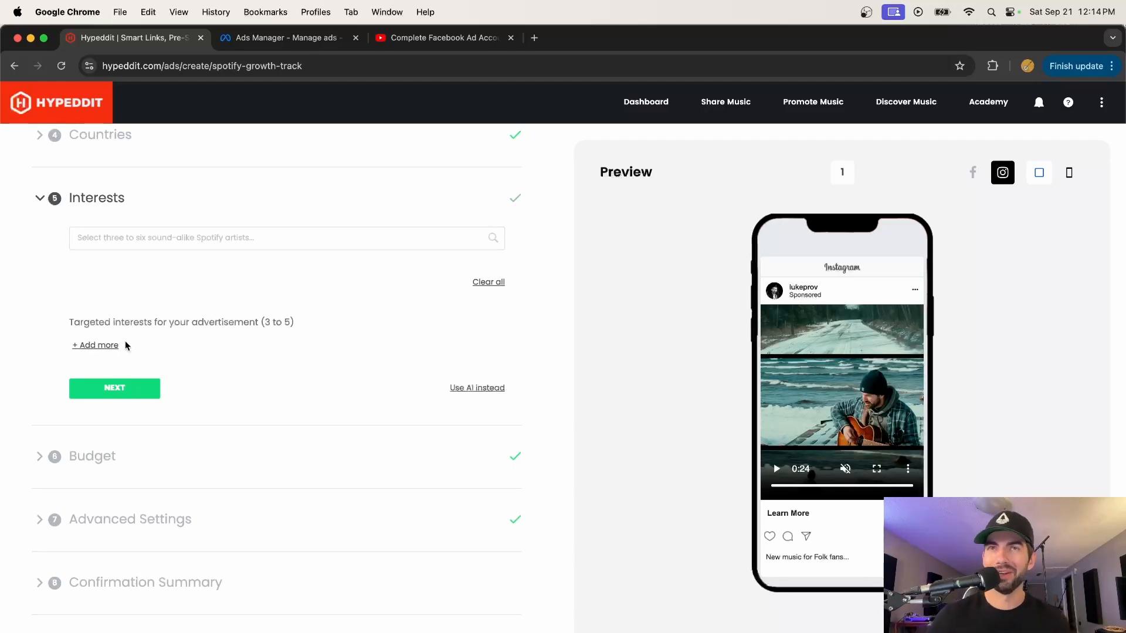
# - Add Bon Iver, The Lumineers and City and Colour as sound-alike Spotify artists
pyautogui.click(162, 243)
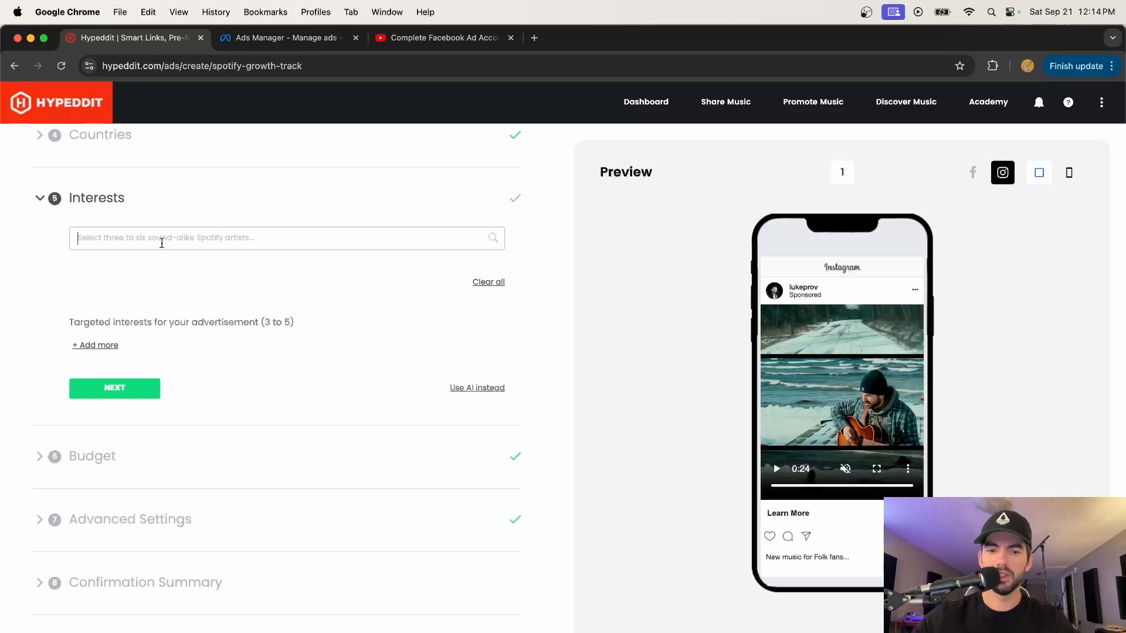
pyautogui.write('bon inver')
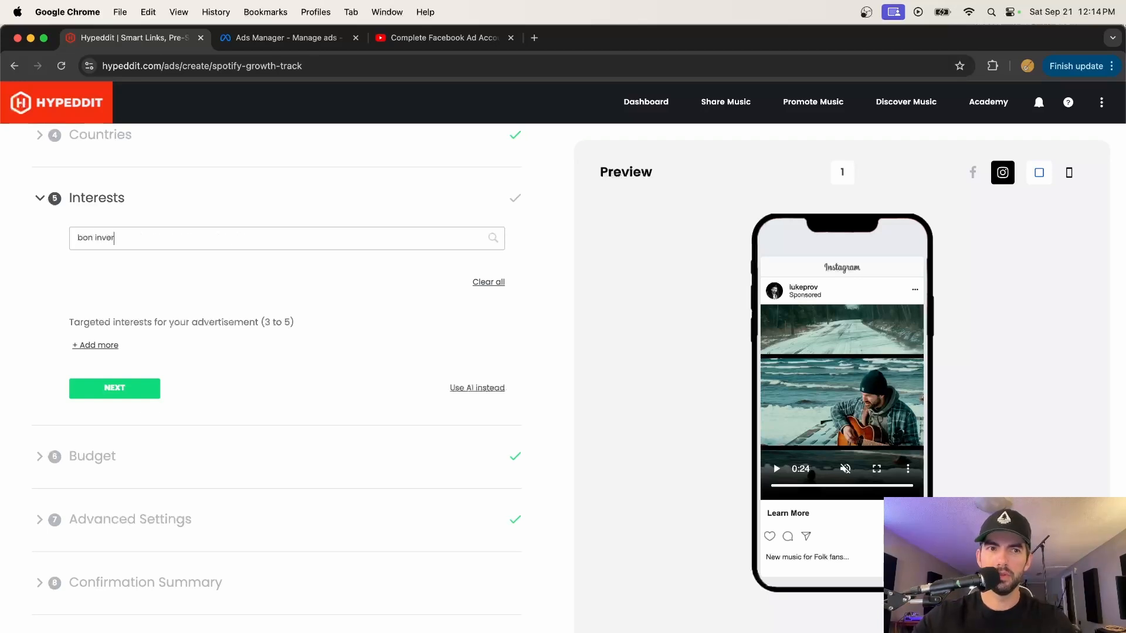
pyautogui.click(112, 262)
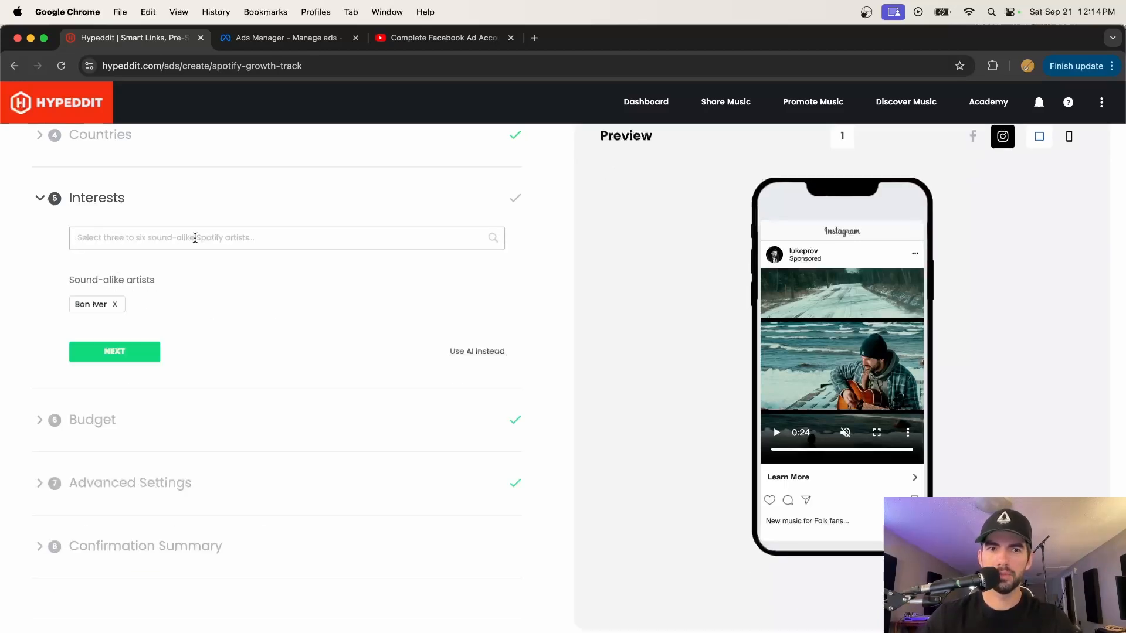
pyautogui.write('lumineers')
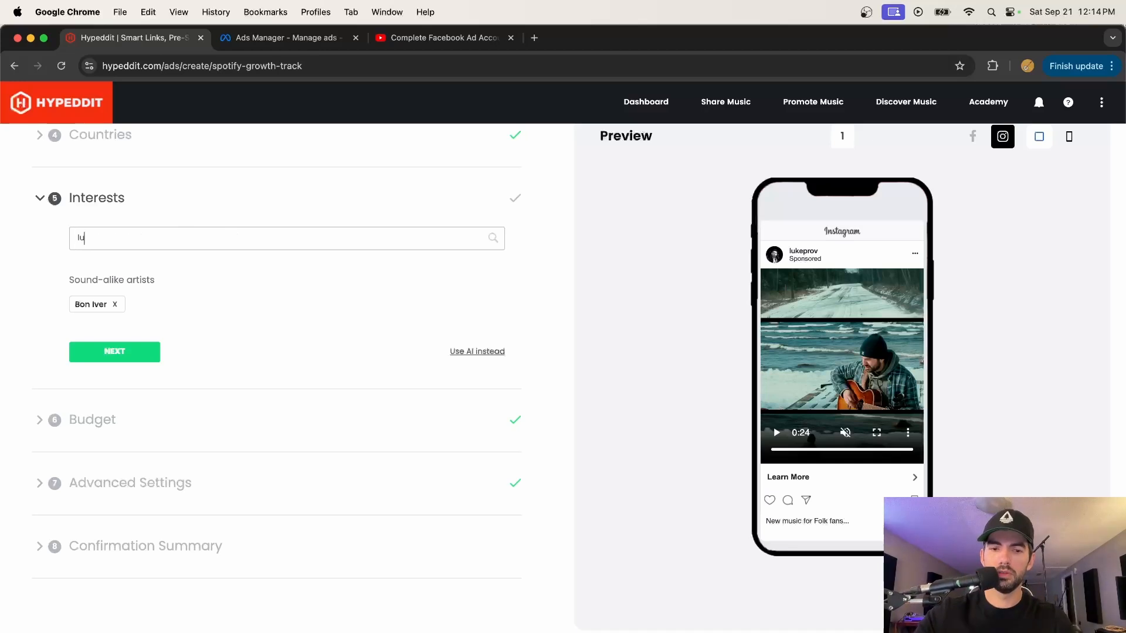
pyautogui.press('Return')
pyautogui.write('city and colour')
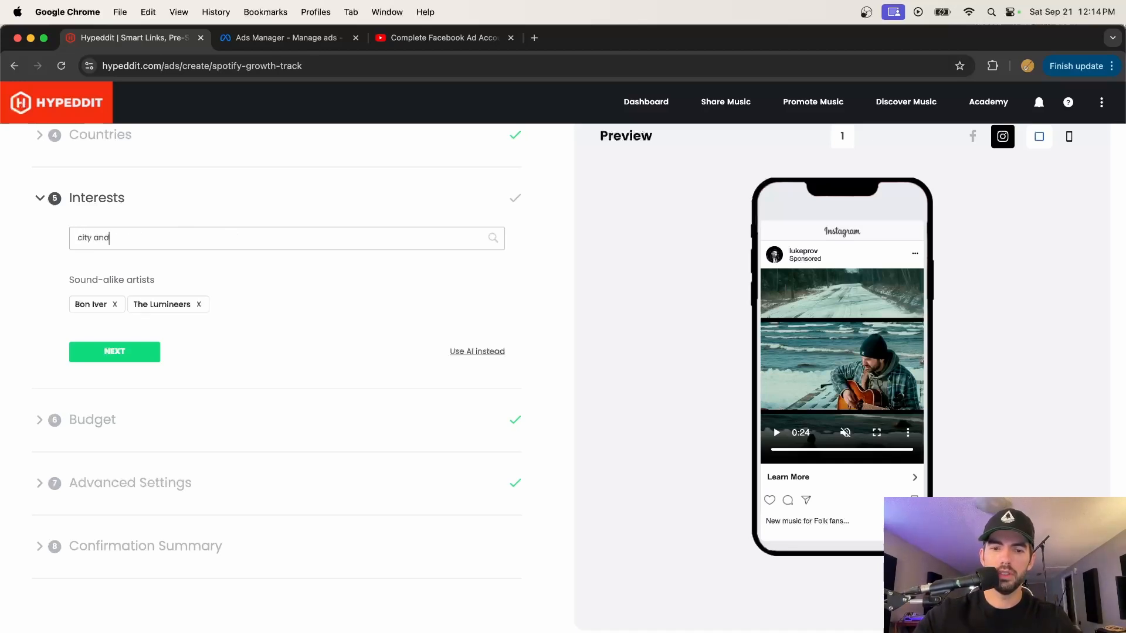
pyautogui.press('Return')
# - Add Gregory Alan Isakov, The Paper Kites and Iron & Wine to the sound-alike artists
pyautogui.write('grer')
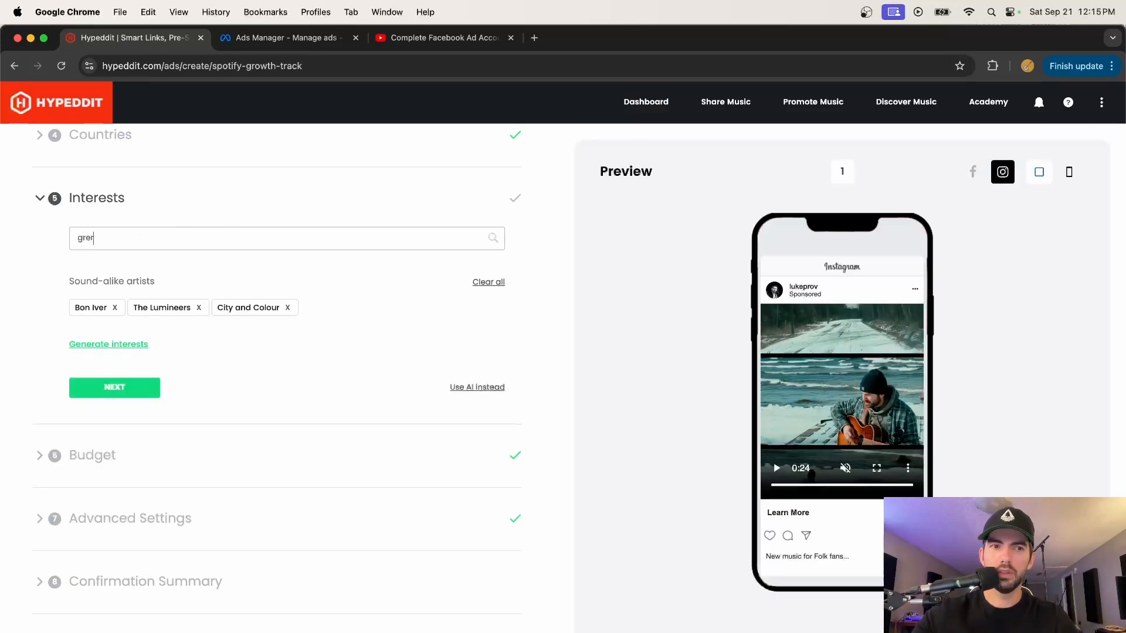
pyautogui.press('BackSpace')
pyautogui.write('gory alan')
pyautogui.click(151, 261)
pyautogui.write('the paper kites')
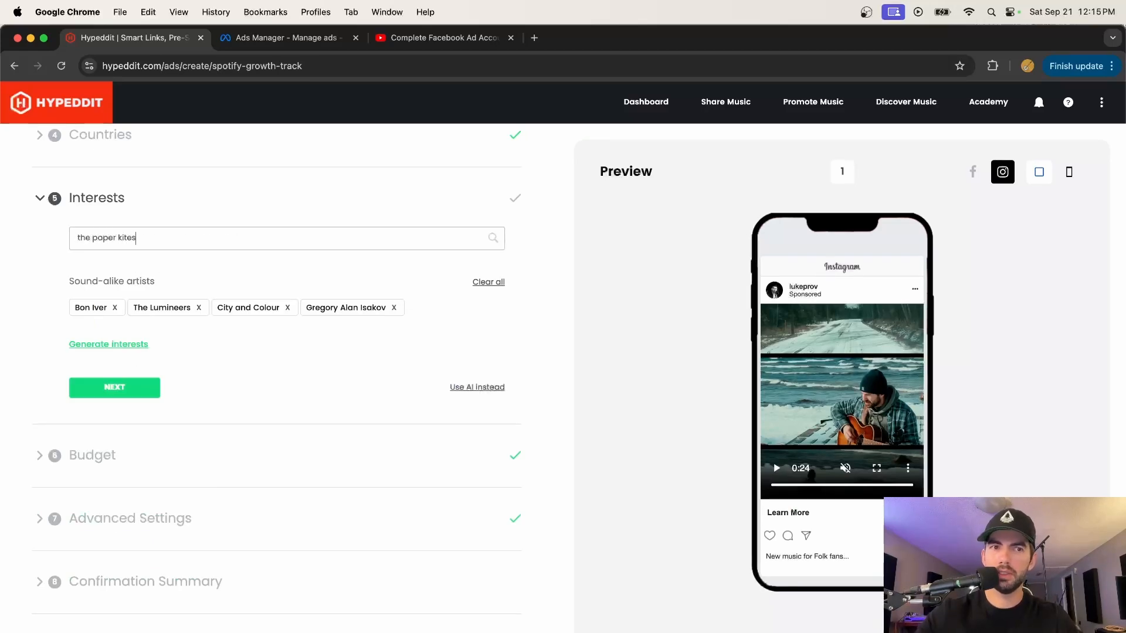
pyautogui.press('Return')
pyautogui.write('iron and wine')
pyautogui.press('Return')
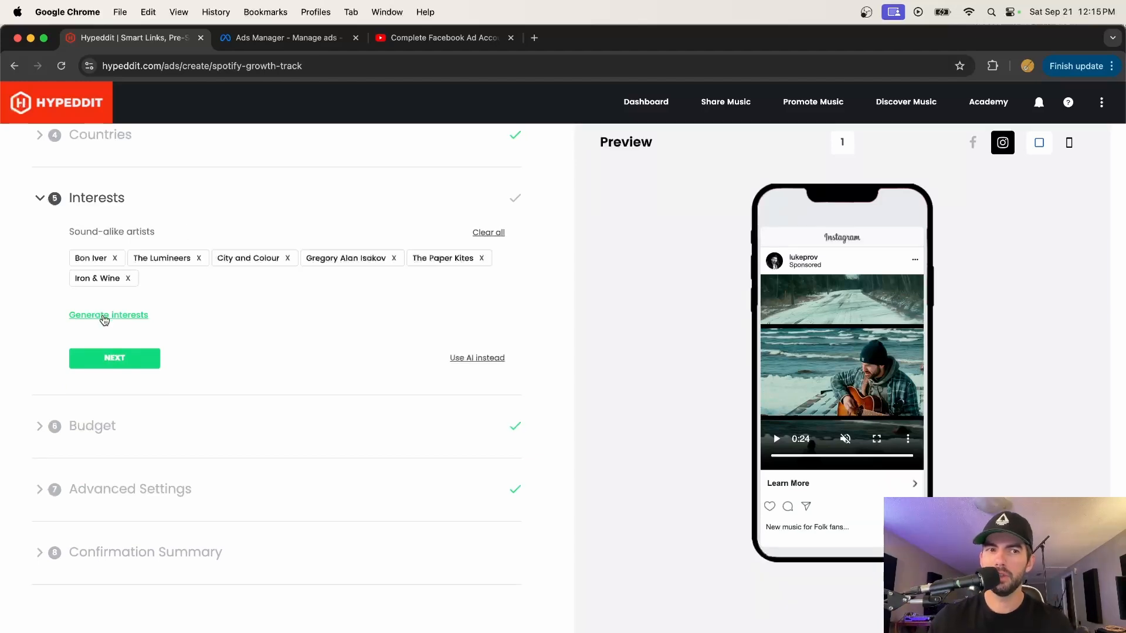
# - Generate the ad's targeted interests from the six sound-alike artists
pyautogui.click(105, 316)
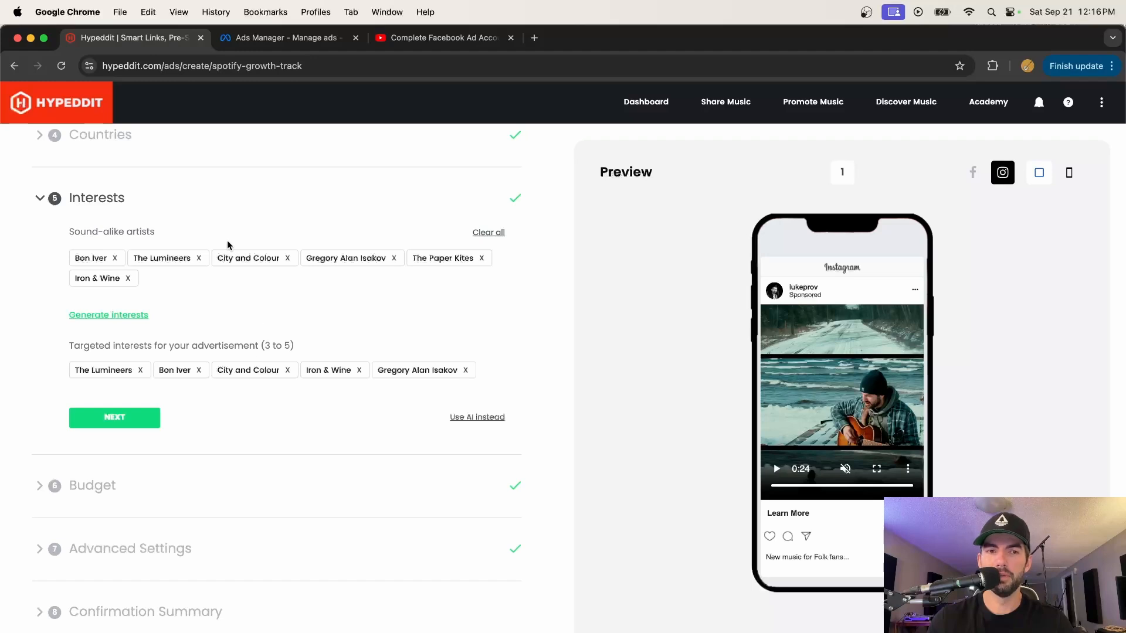
pyautogui.scroll(1, 227, 240)
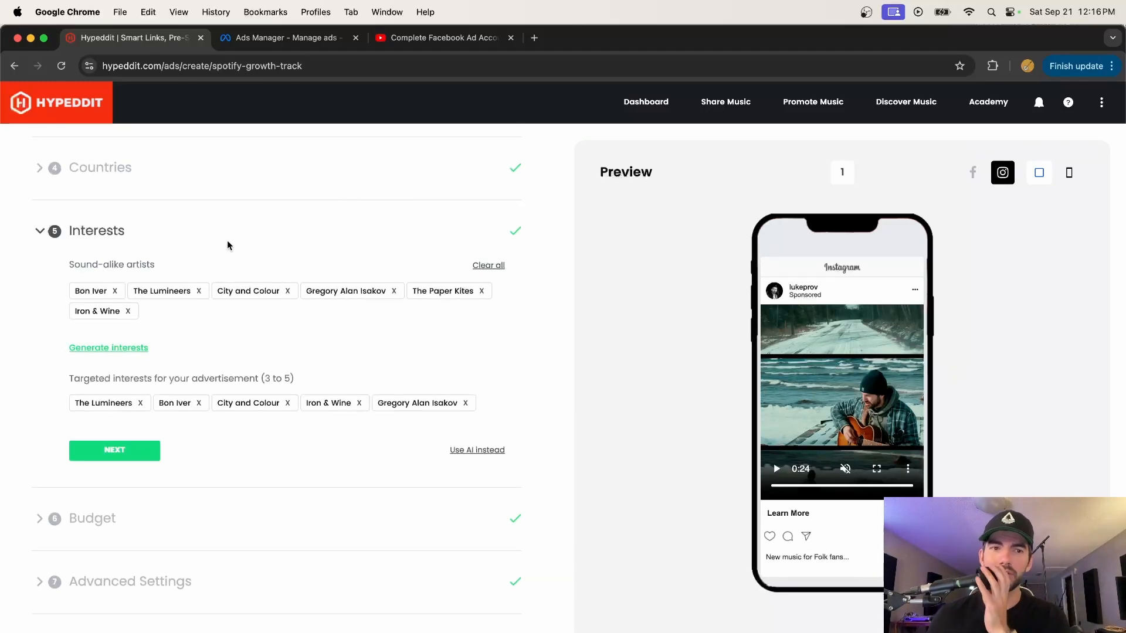
pyautogui.scroll(-1, 228, 244)
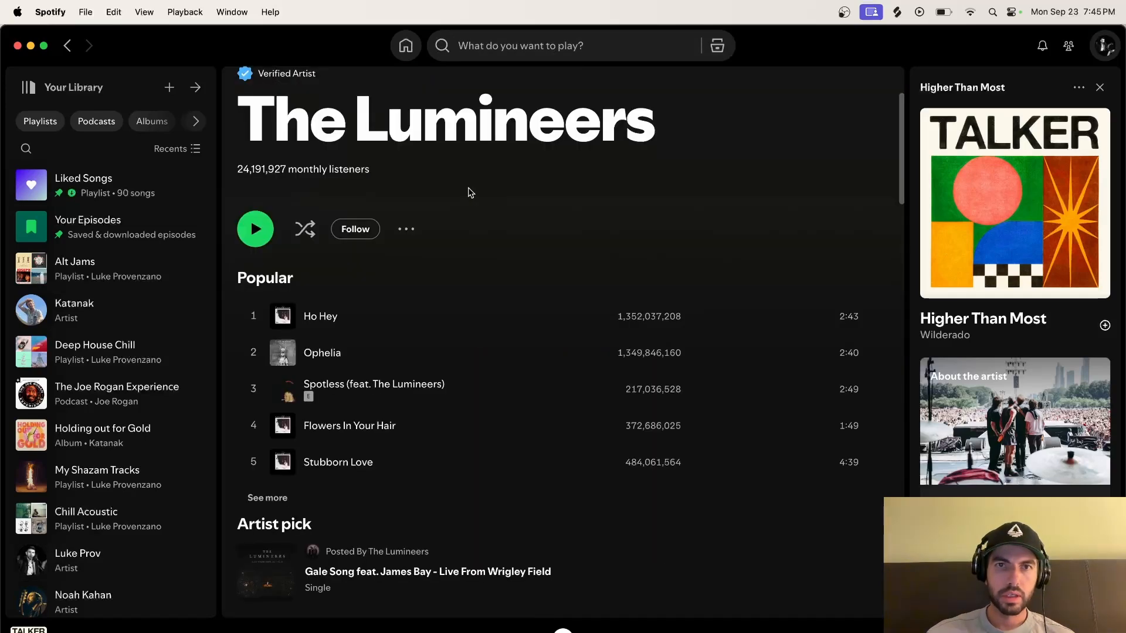
# - Browse The Lumineers' artist page in Spotify
pyautogui.scroll(3, 469, 192)
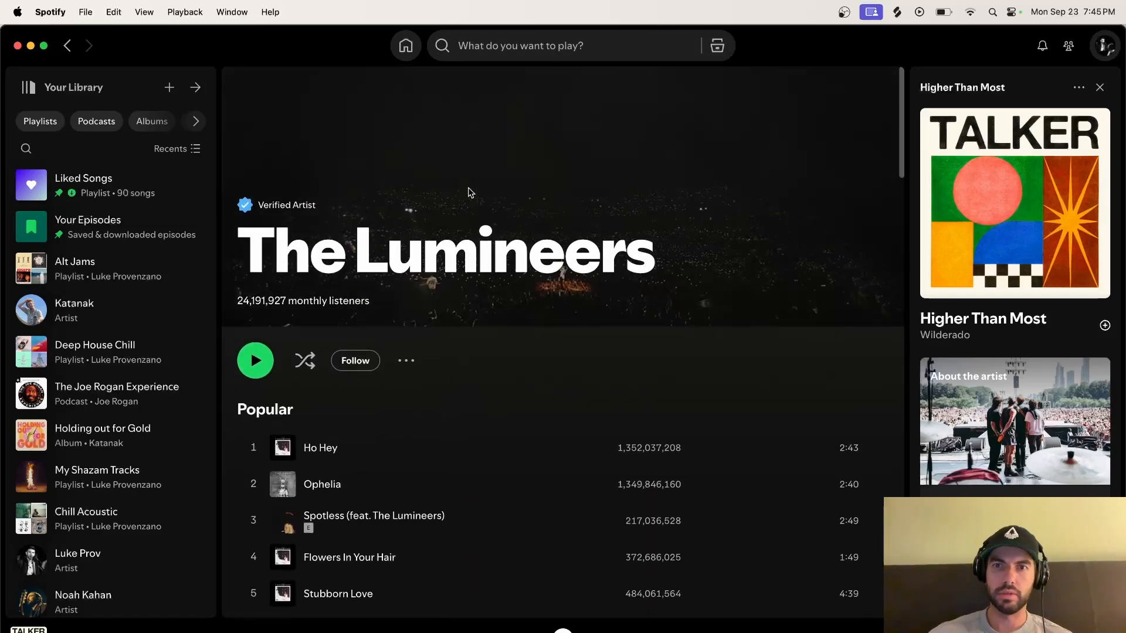
pyautogui.scroll(-10, 469, 191)
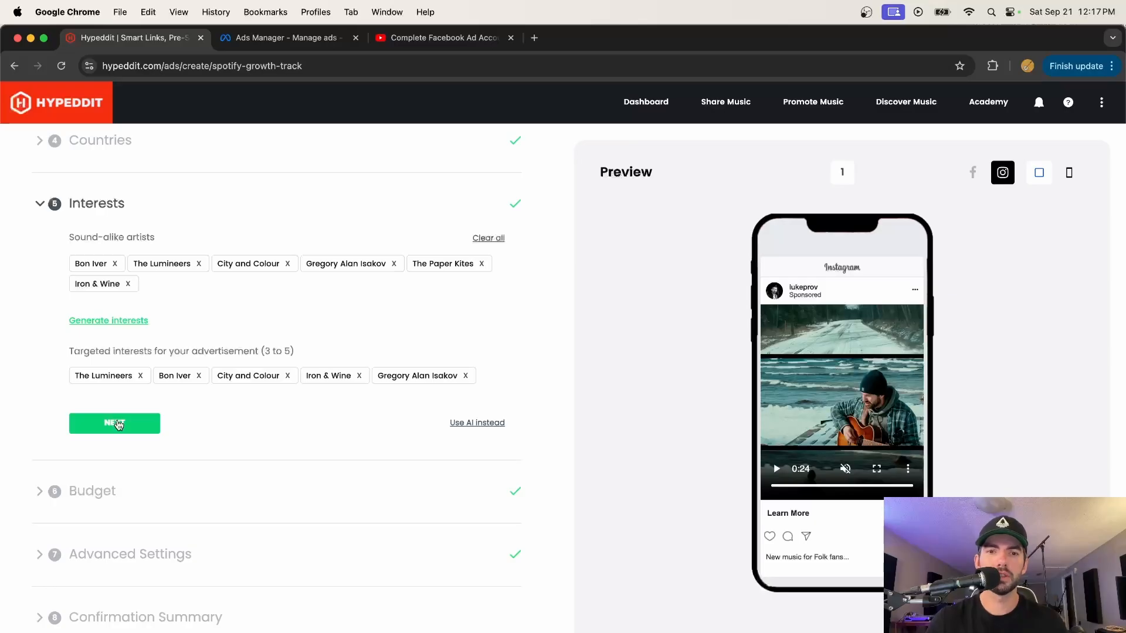
# - Accept the interests in Hypeddit, set the daily budget to CAD 10.00, and continue to the advanced settings
pyautogui.click(115, 423)
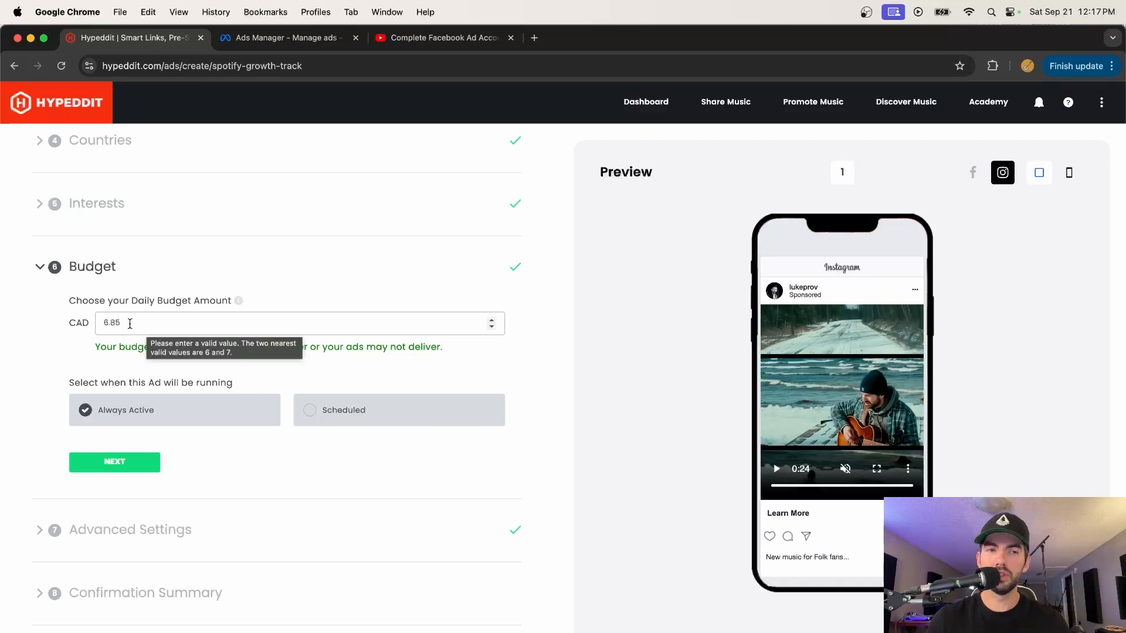
pyautogui.moveTo(130, 324); pyautogui.dragTo(67, 324)
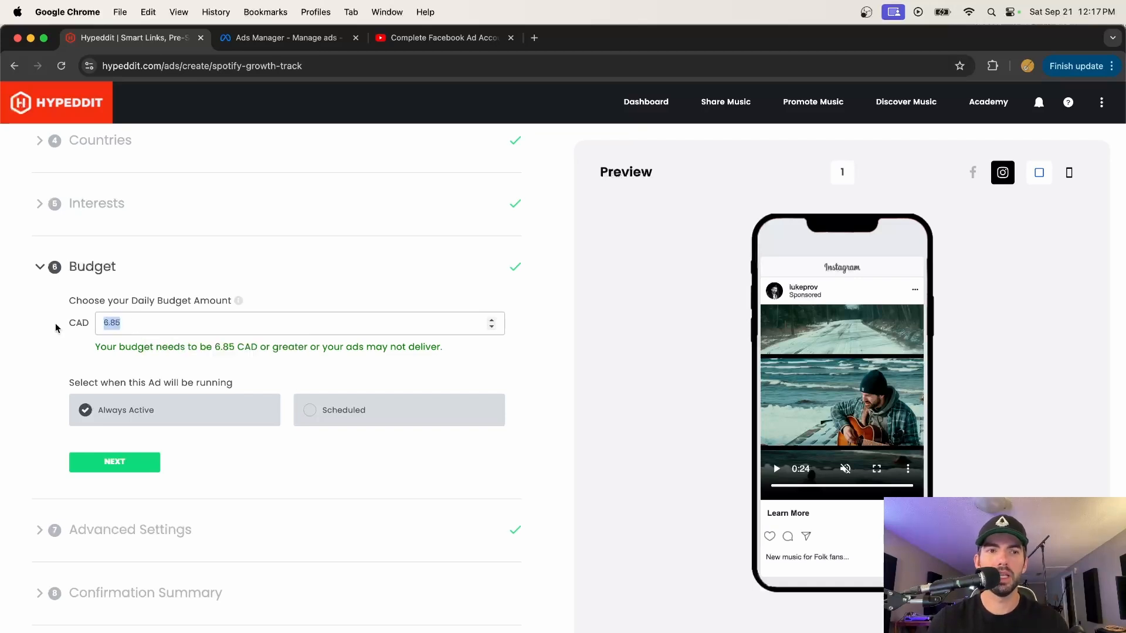
pyautogui.write('10.00')
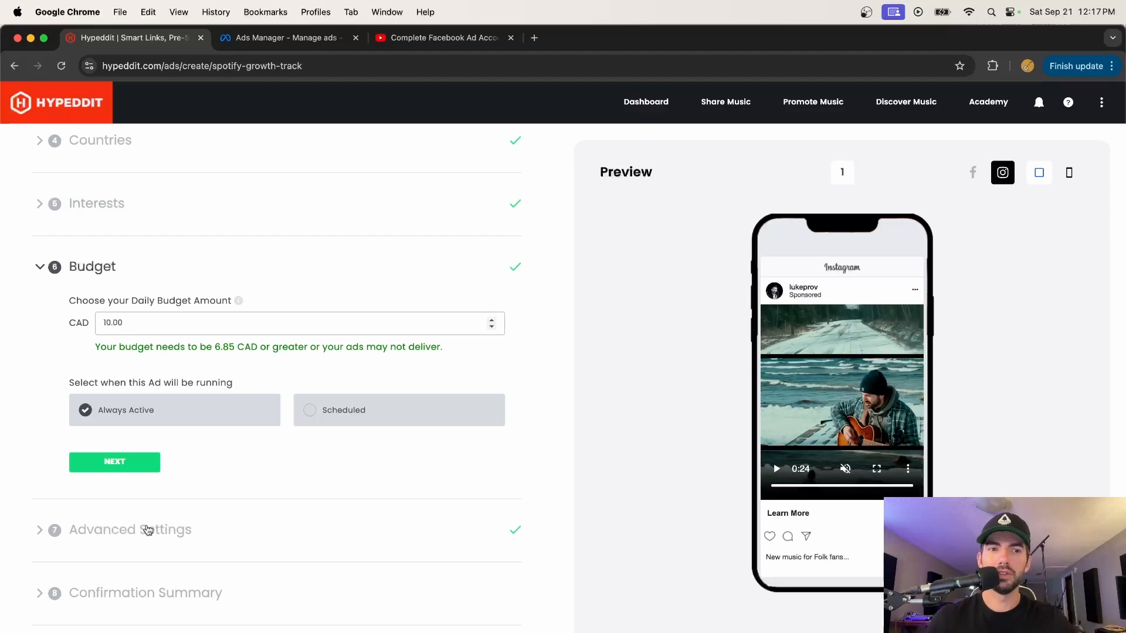
pyautogui.click(112, 464)
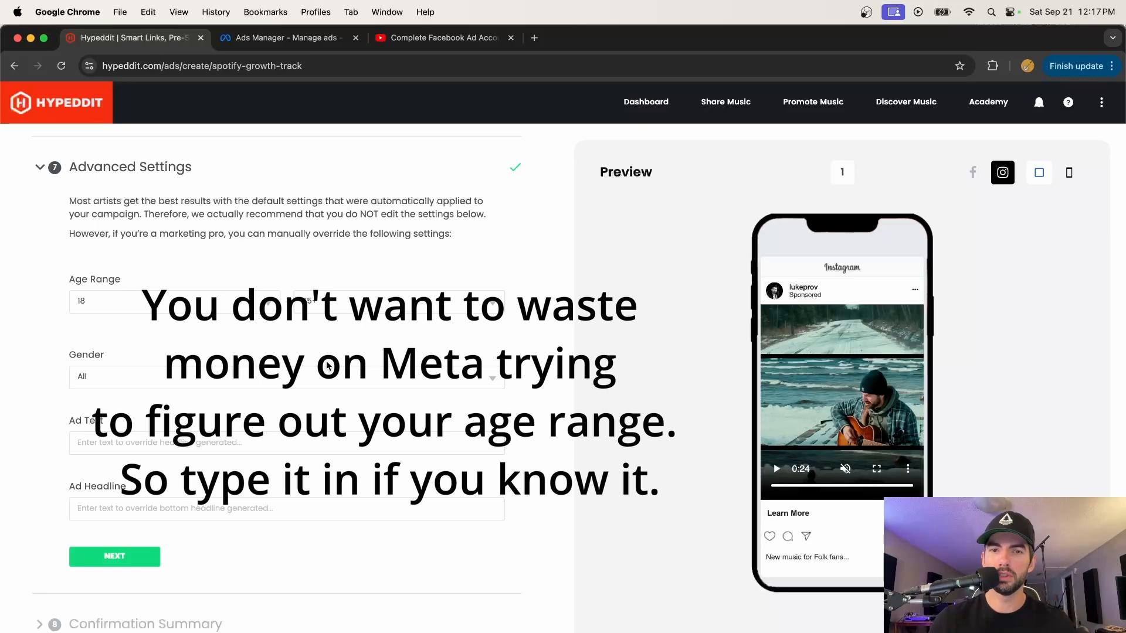
# - Set the ad text to "From calm to chaos, heaven to hell 🎶. Chill out to my newest indie/folk song about Lake Superior."
pyautogui.click(327, 369)
pyautogui.click(294, 382)
pyautogui.click(198, 440)
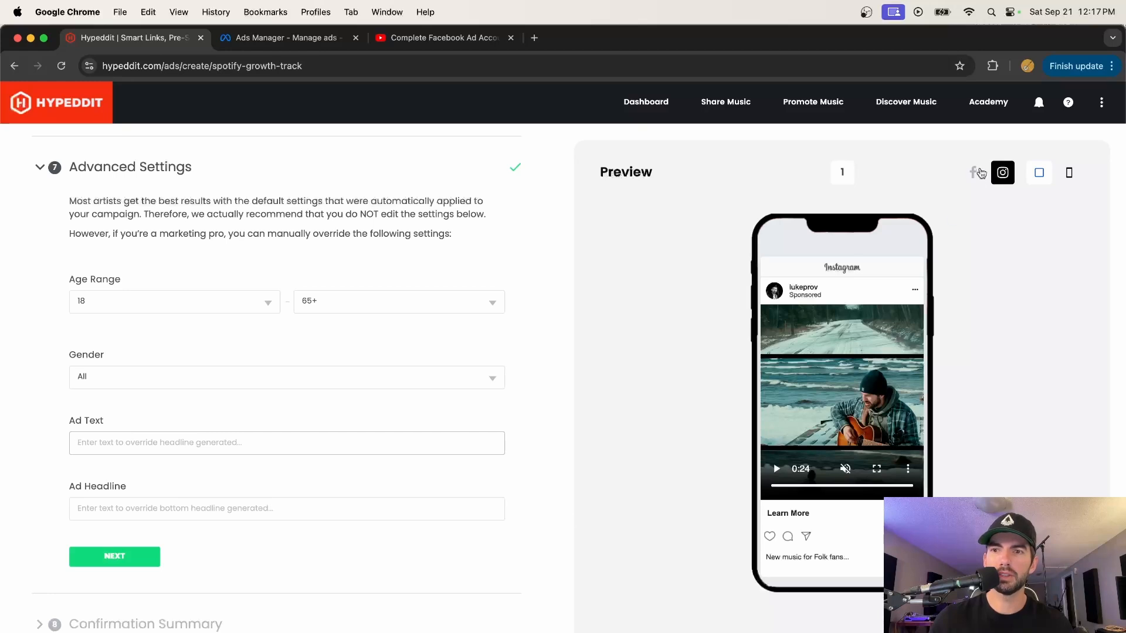
pyautogui.click(1001, 172)
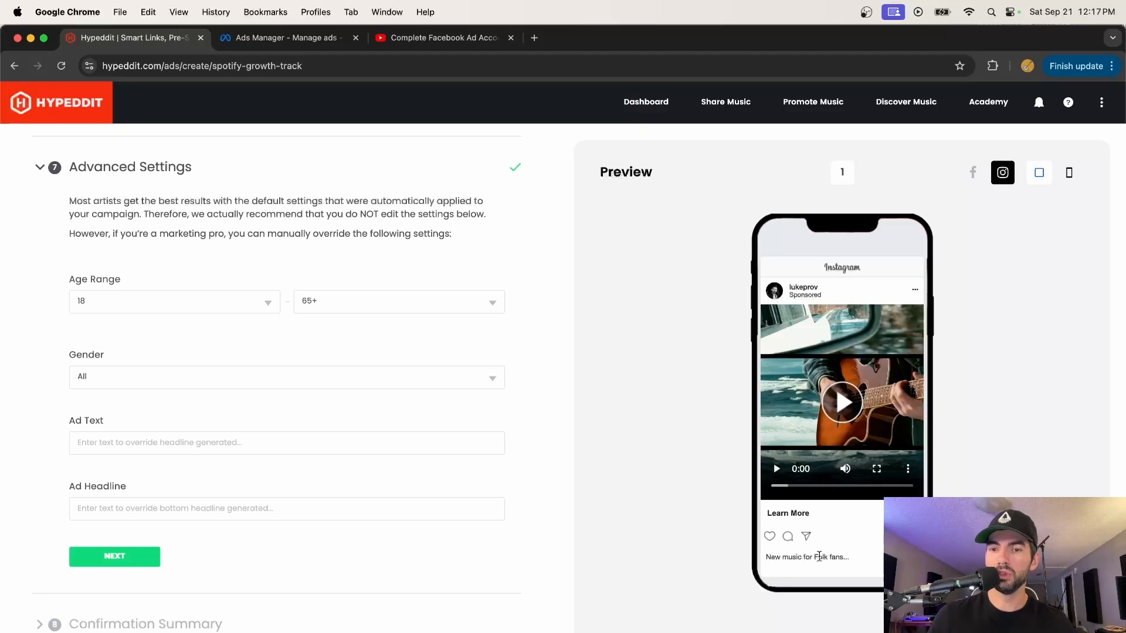
pyautogui.click(266, 439)
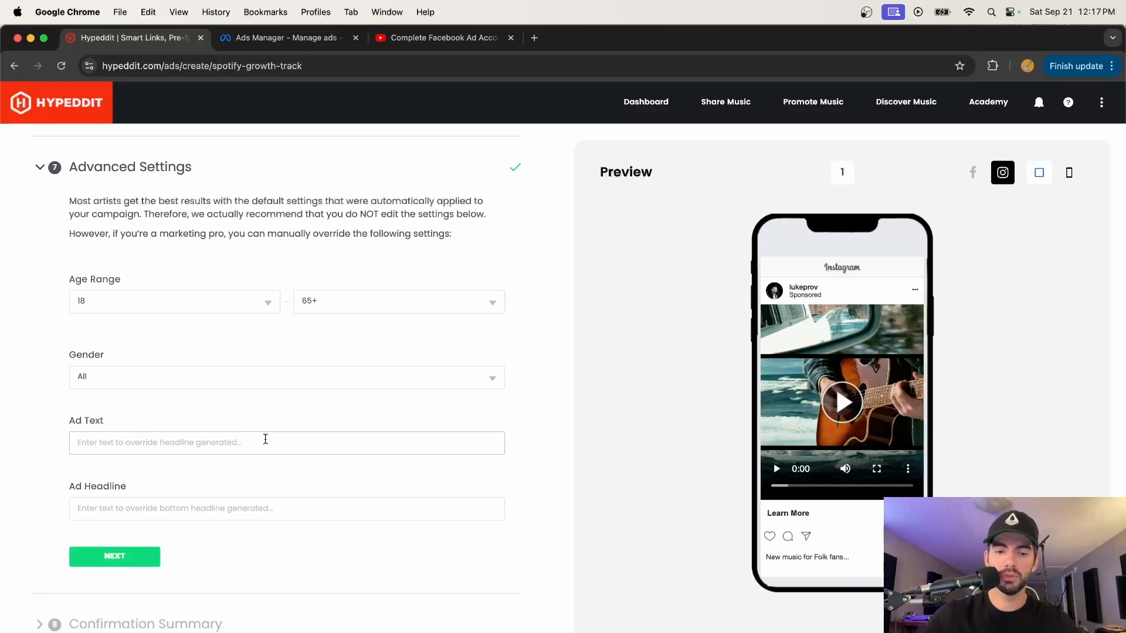
pyautogui.write('From calm to chaos, heaven to hell 🎶. Chill out to my newest indie/folk song about Lake Superior.')
# - Examine how the new ad text appears in the Instagram feed, Instagram Reels and Facebook feed previews
pyautogui.moveTo(77, 443); pyautogui.dragTo(158, 443)
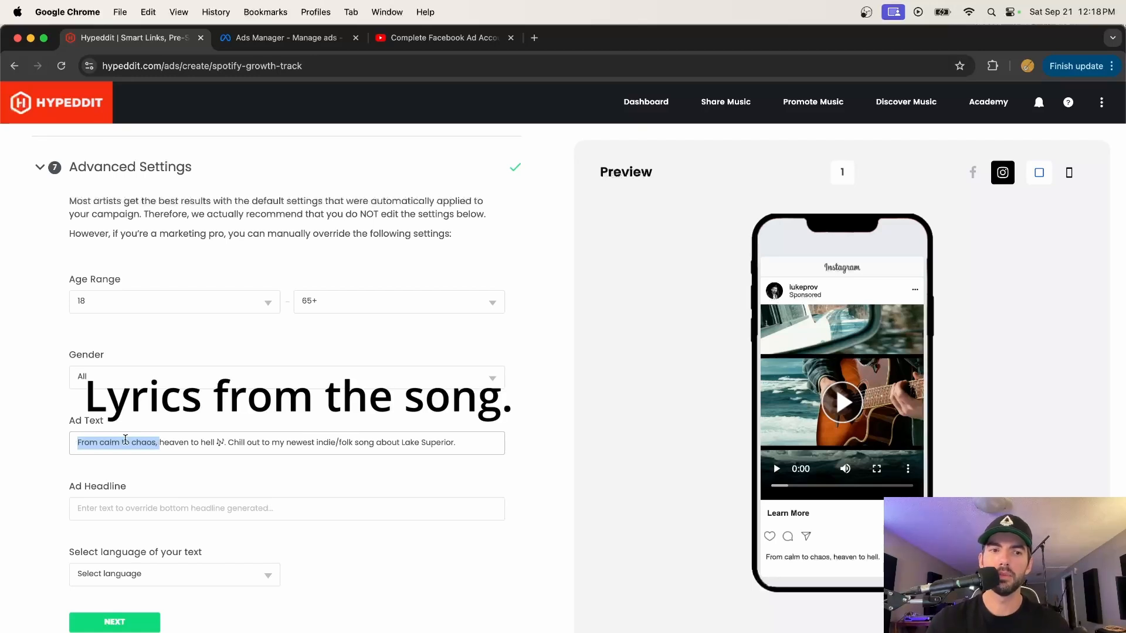
pyautogui.moveTo(225, 442); pyautogui.dragTo(490, 462)
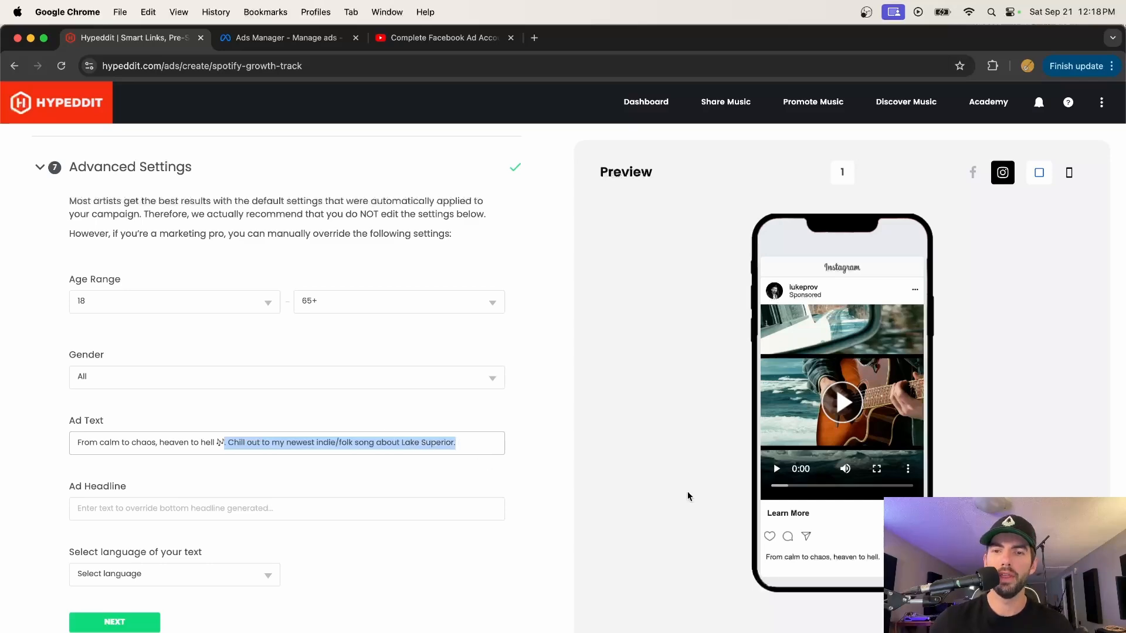
pyautogui.scroll(-2, 297, 477)
pyautogui.scroll(-8, 352, 493)
pyautogui.scroll(10, 417, 510)
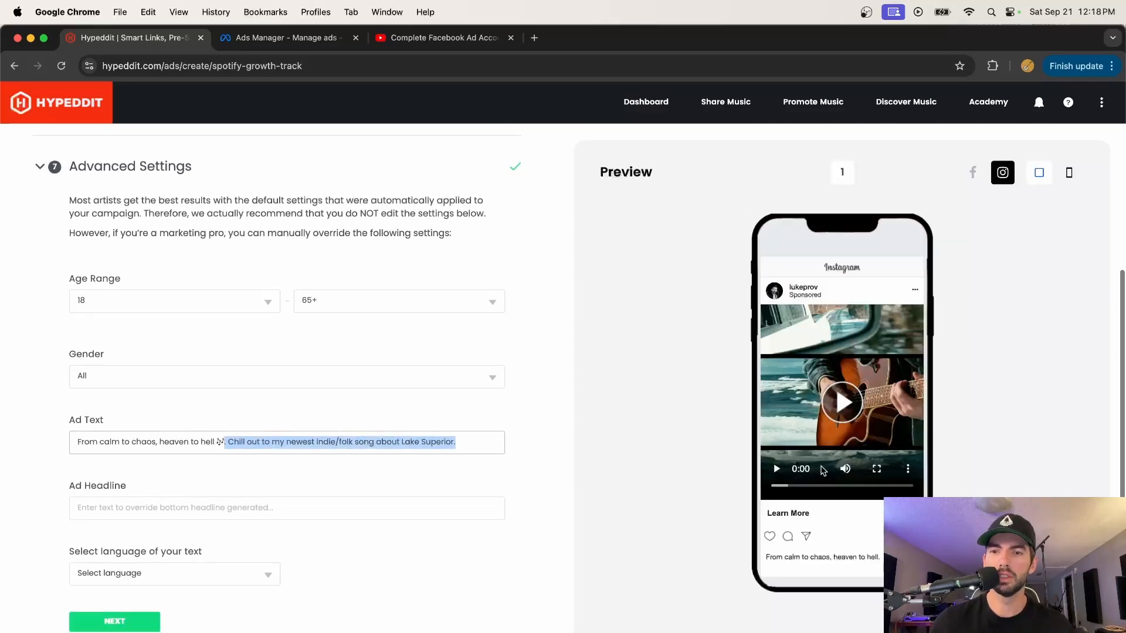
pyautogui.click(1039, 173)
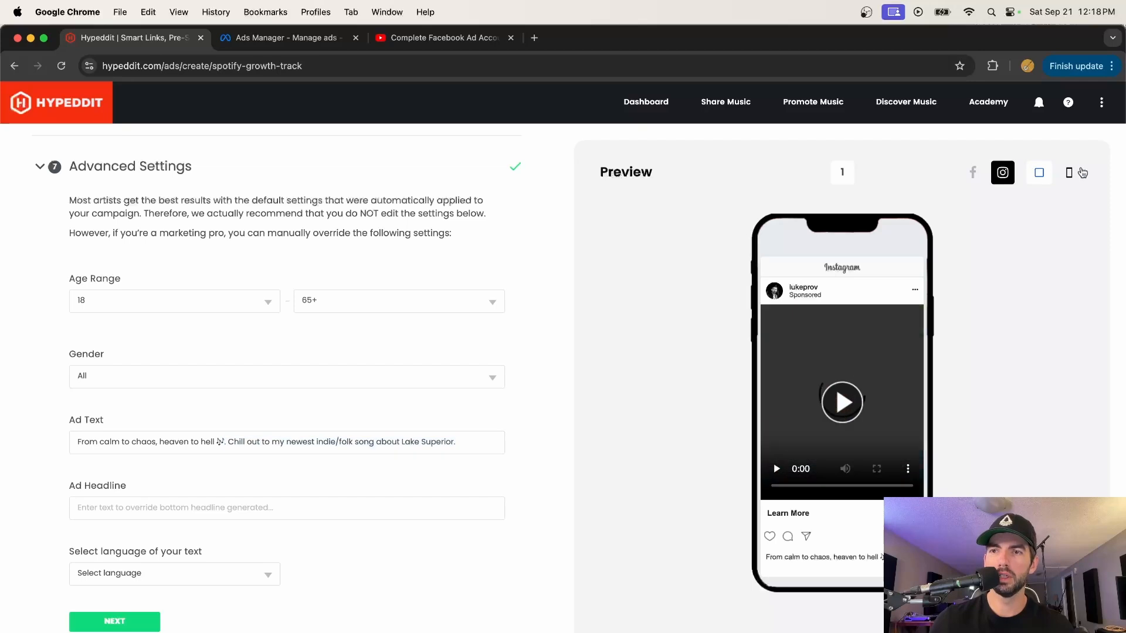
pyautogui.click(1070, 173)
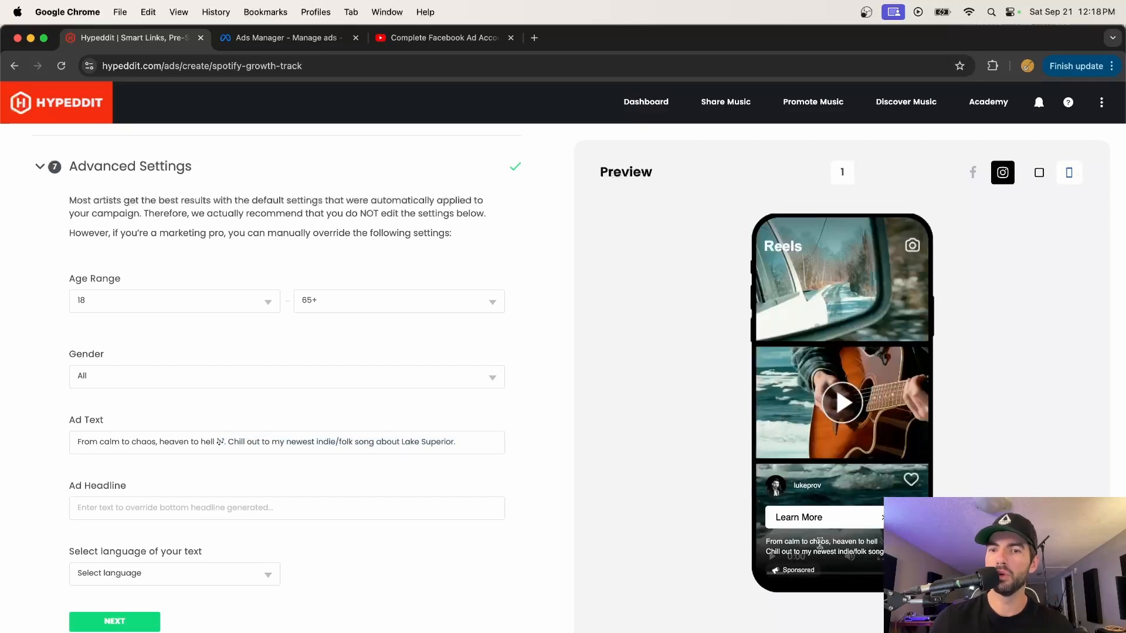
pyautogui.click(282, 510)
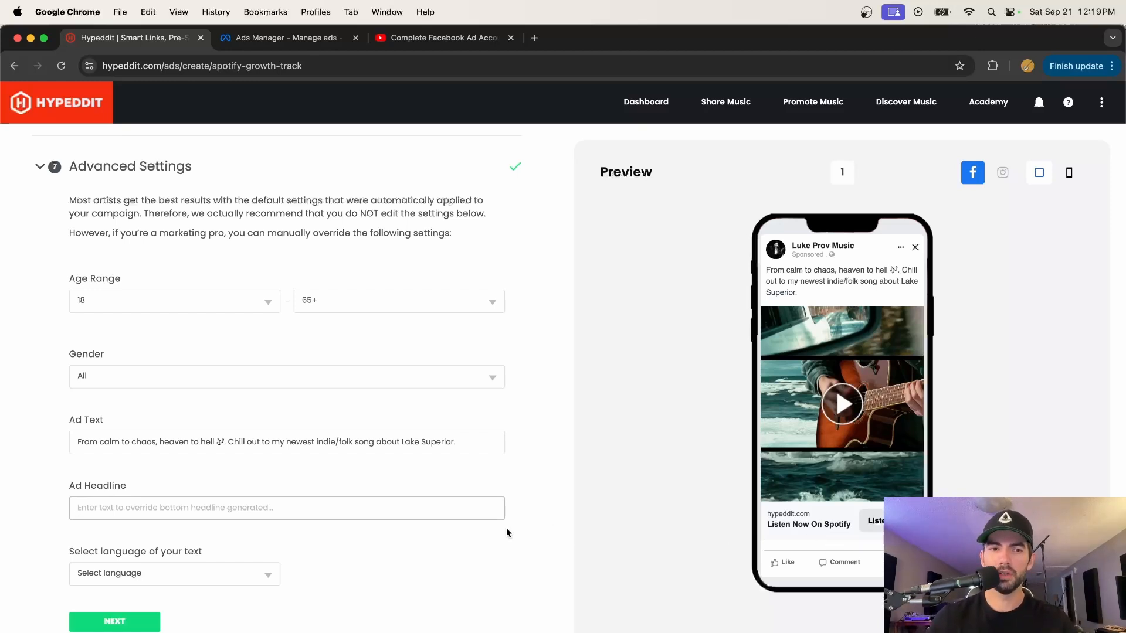
# - Set the language of the ad text to English (All) and continue to the confirmation summary
pyautogui.click(272, 573)
pyautogui.scroll(-1, 214, 444)
pyautogui.scroll(-5, 212, 437)
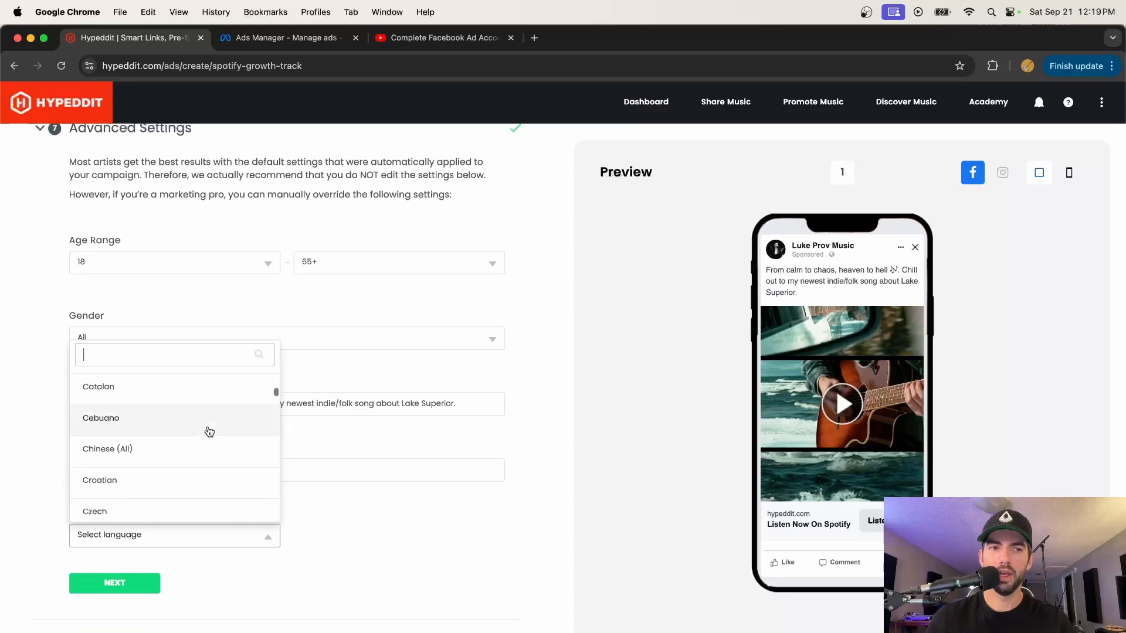
pyautogui.write('eng')
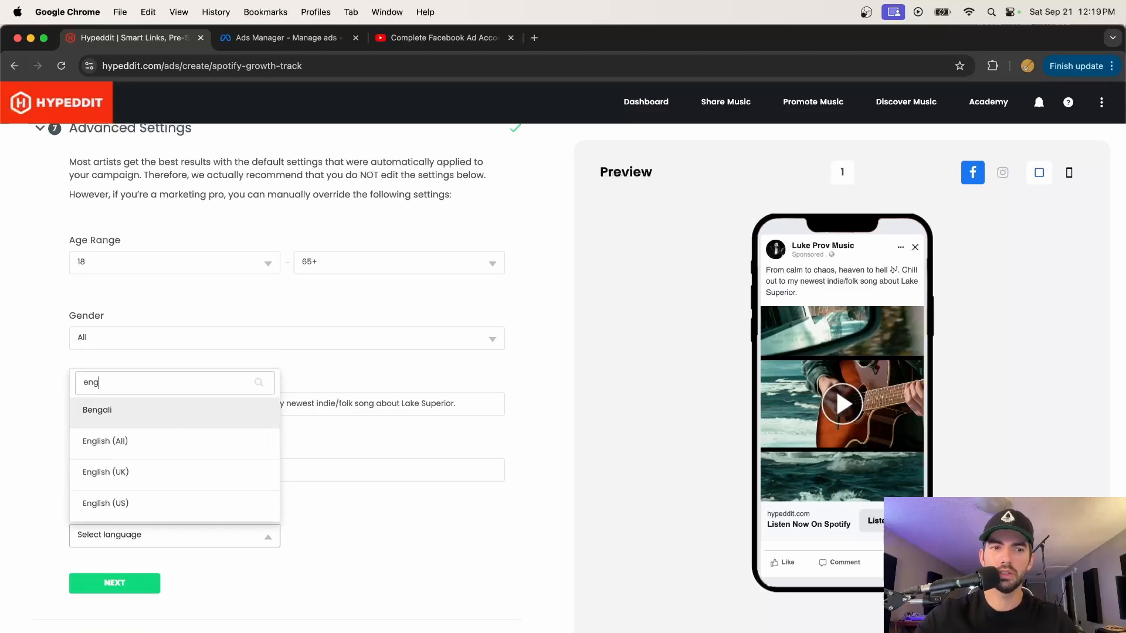
pyautogui.click(149, 442)
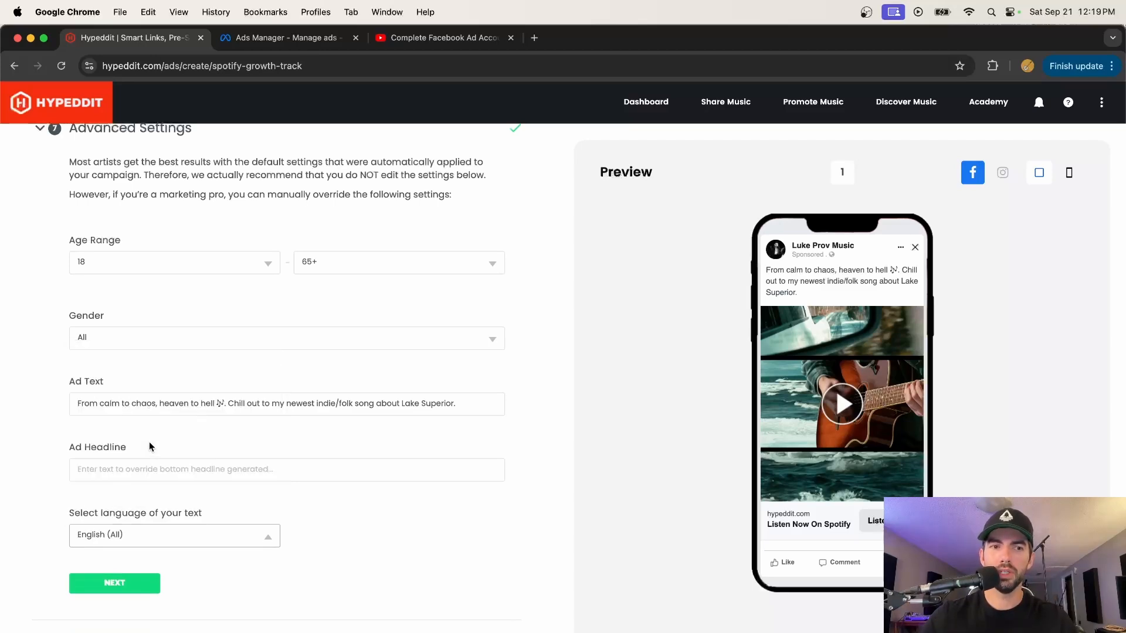
pyautogui.scroll(-5, 201, 465)
pyautogui.click(120, 334)
# - Review the campaign summary, accept the three legal confirmations, and save the campaign as a draft
pyautogui.scroll(-4, 124, 335)
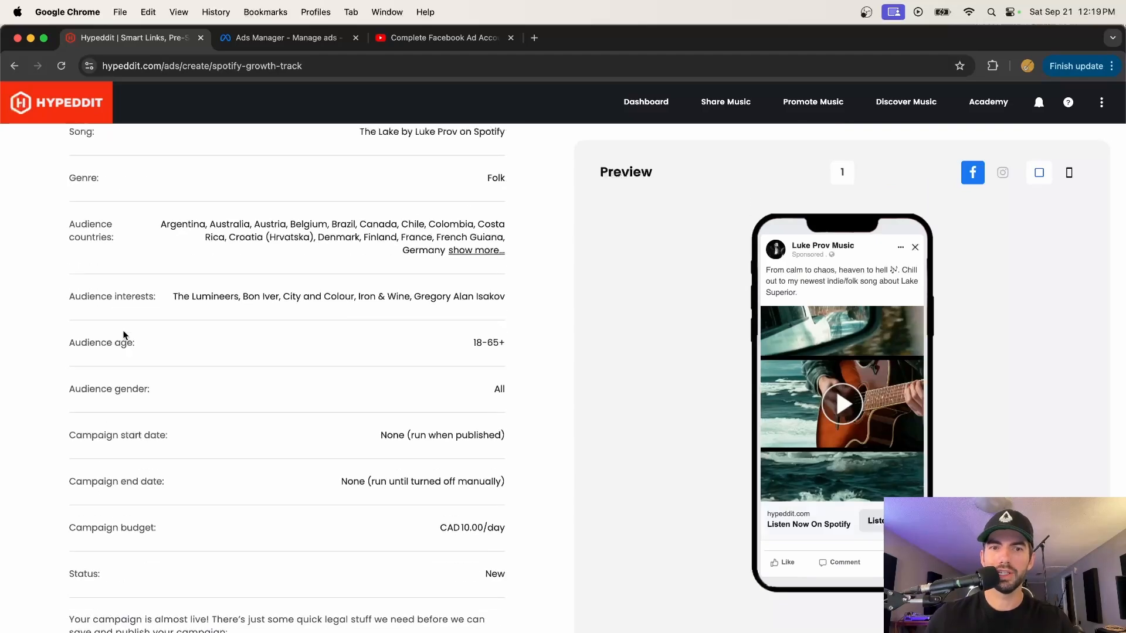
pyautogui.scroll(3, 143, 408)
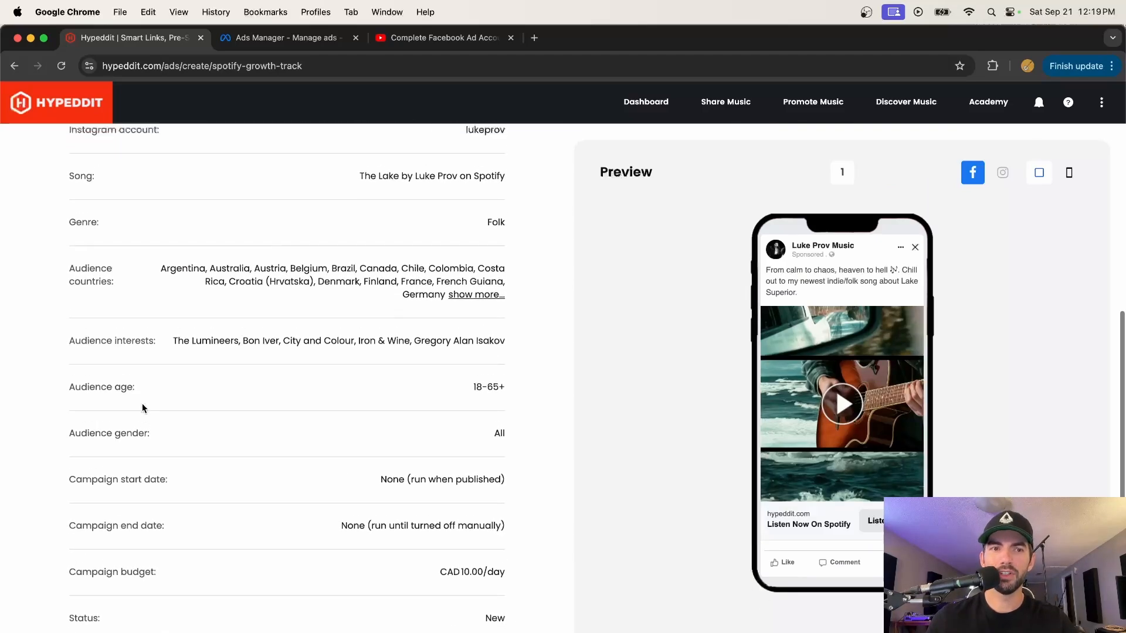
pyautogui.scroll(-9, 143, 404)
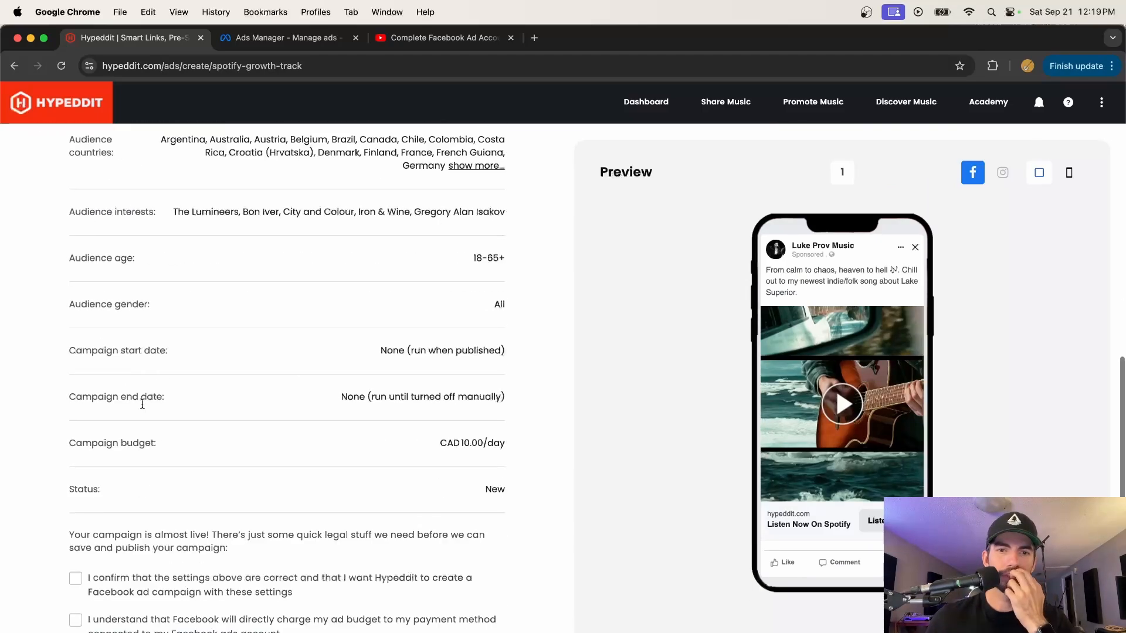
pyautogui.click(75, 384)
pyautogui.click(75, 426)
pyautogui.click(76, 466)
pyautogui.click(202, 531)
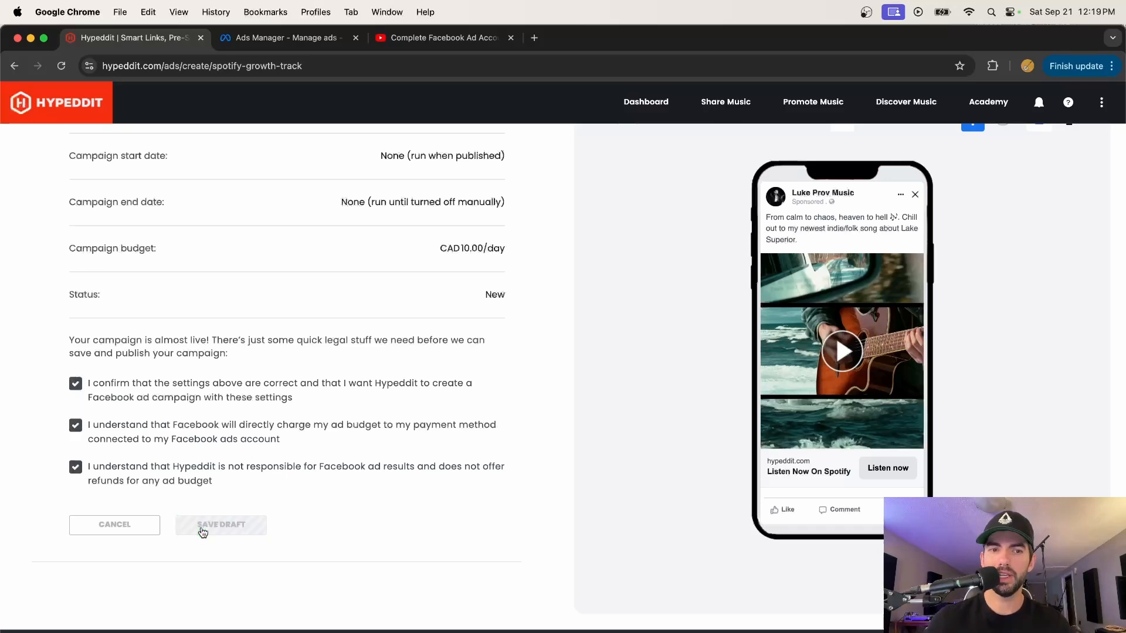
# - Publish the draft campaign and open its Gregory Alan Isakov ad set for editing in Meta Ads Manager under campaign "Hypeddit: v0y0ow"
pyautogui.click(603, 478)
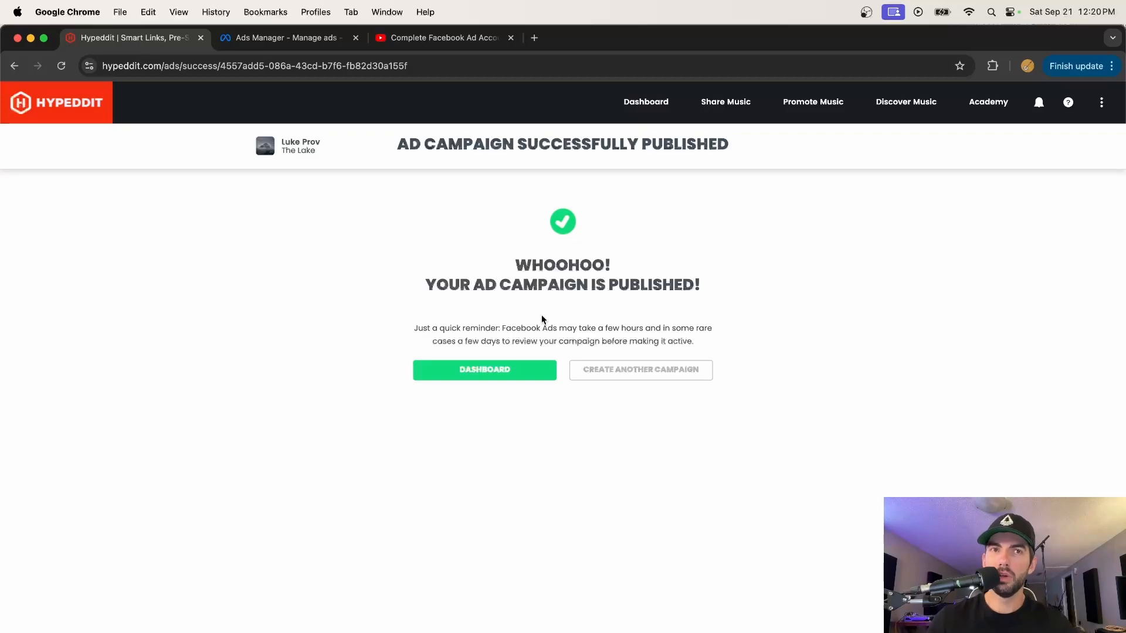
pyautogui.click(276, 44)
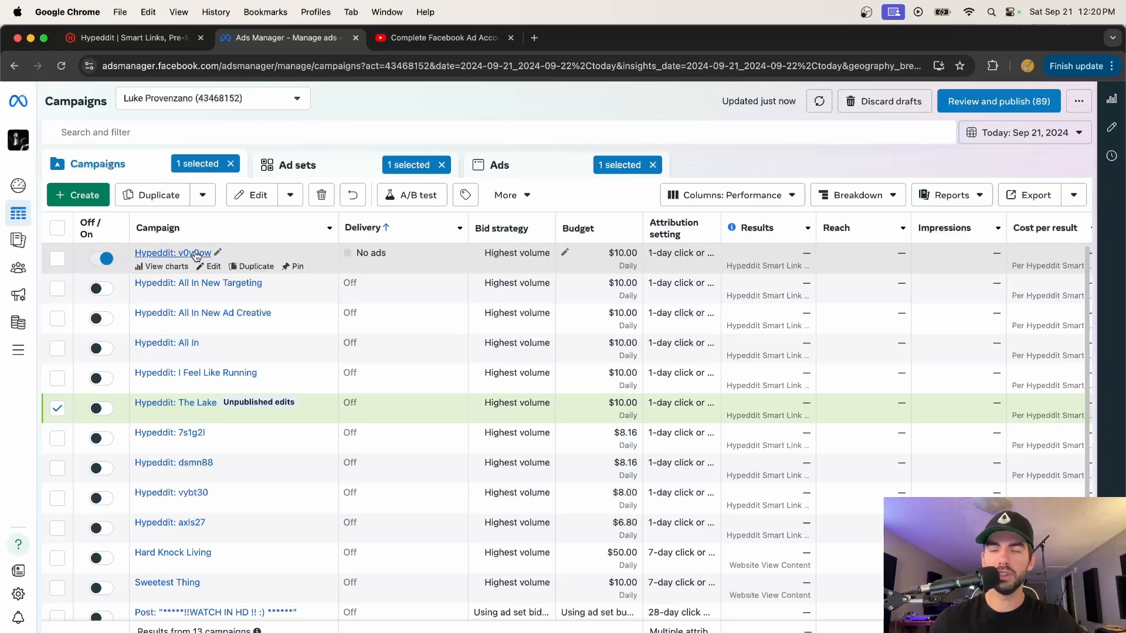
pyautogui.click(196, 253)
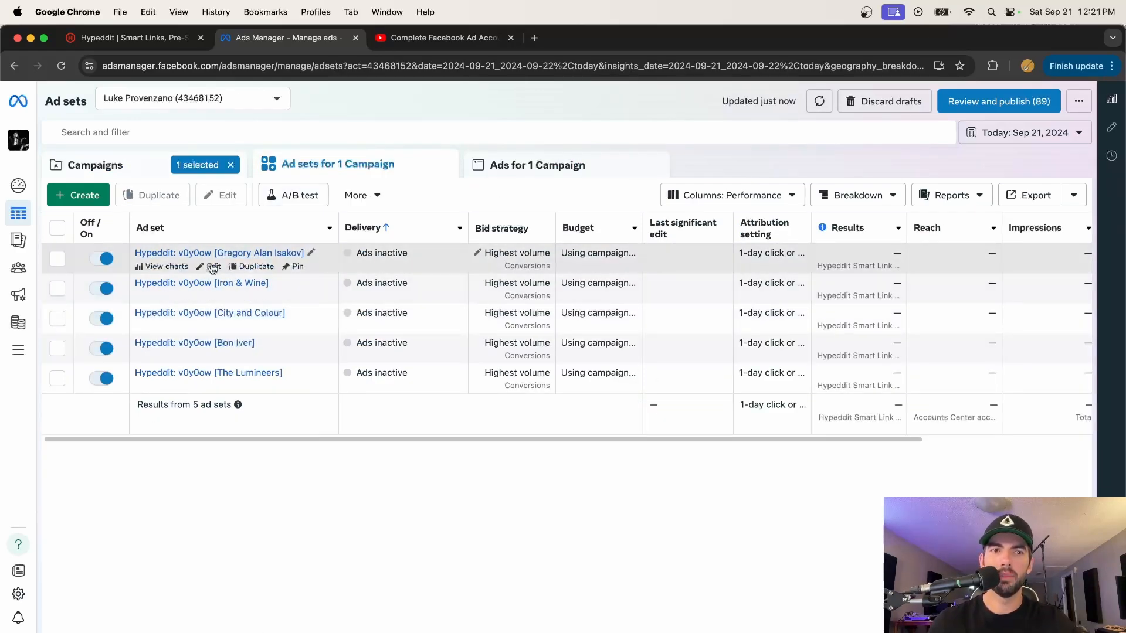
pyautogui.click(211, 266)
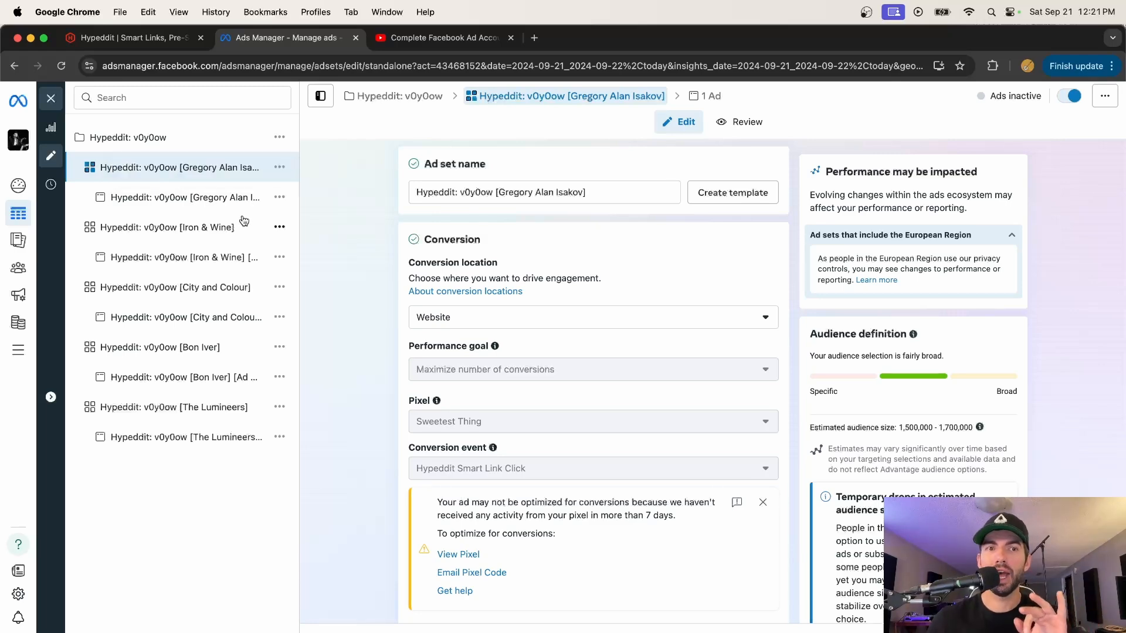
# - Examine the Gregory Alan Isakov ad's creative settings and its ad set's conversion, budget, location and detailed targeting settings
pyautogui.click(229, 198)
pyautogui.scroll(-8, 368, 360)
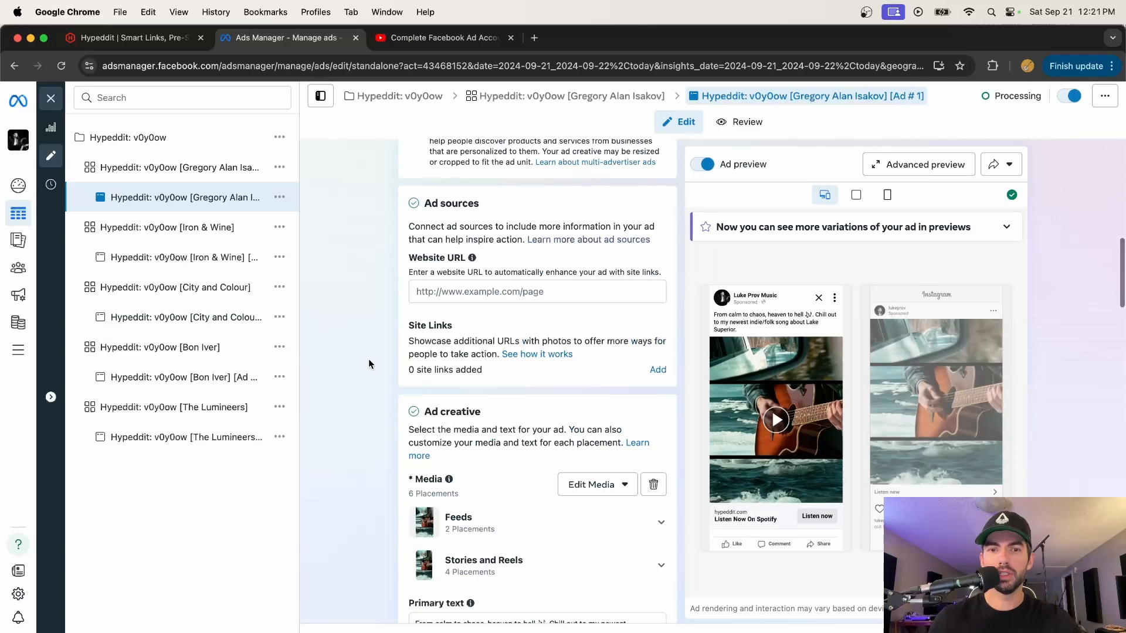
pyautogui.scroll(-6, 369, 360)
pyautogui.scroll(18, 369, 361)
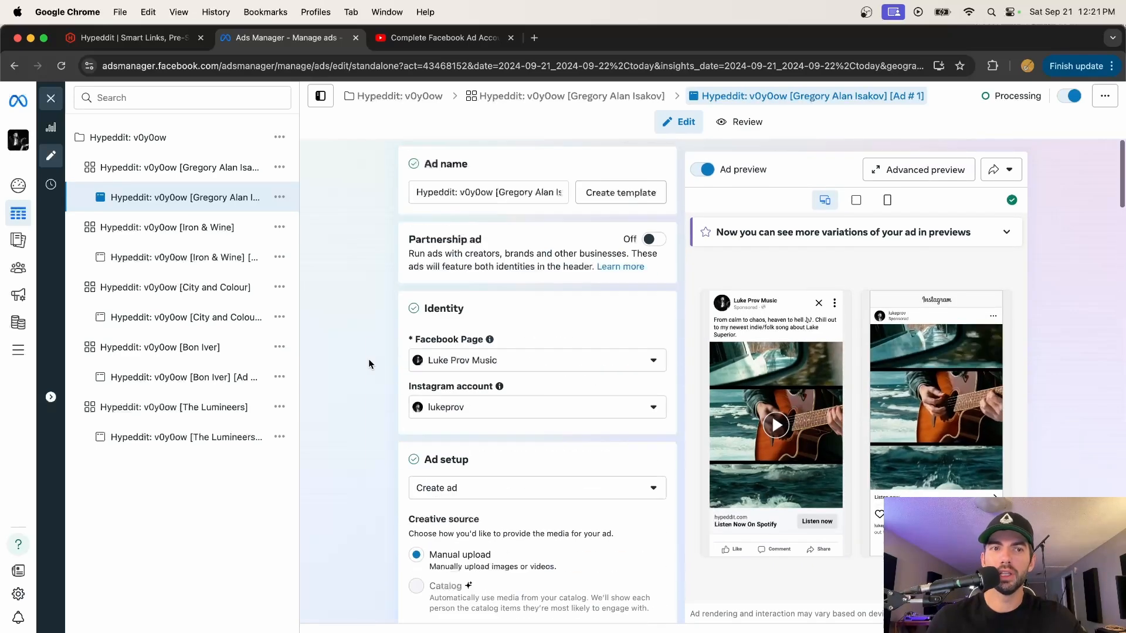
pyautogui.click(229, 168)
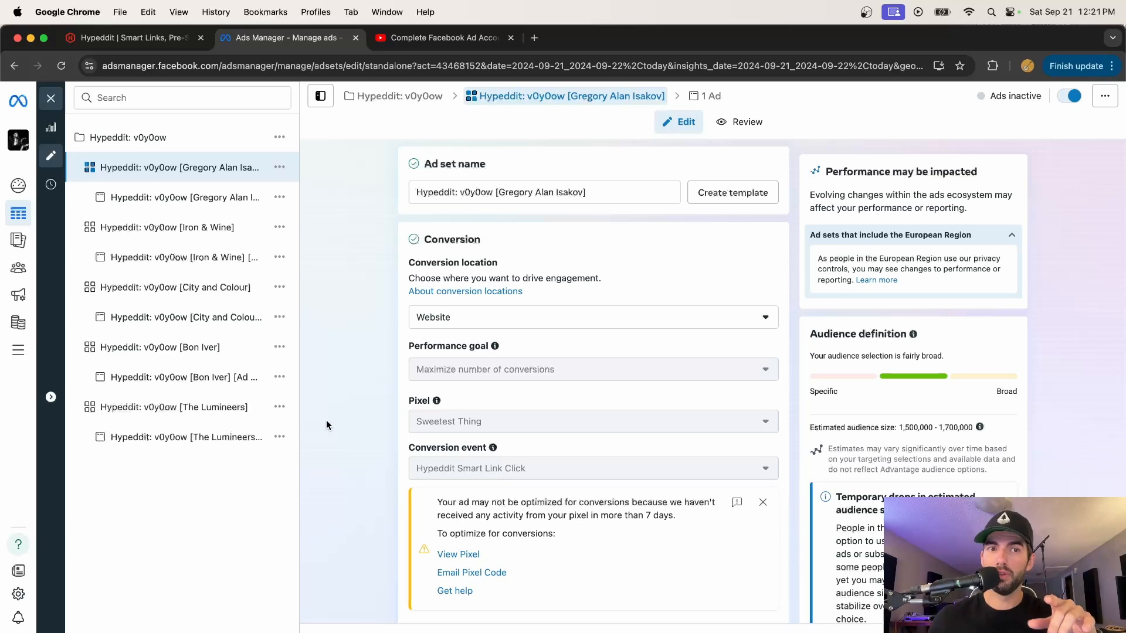
pyautogui.scroll(-8, 326, 420)
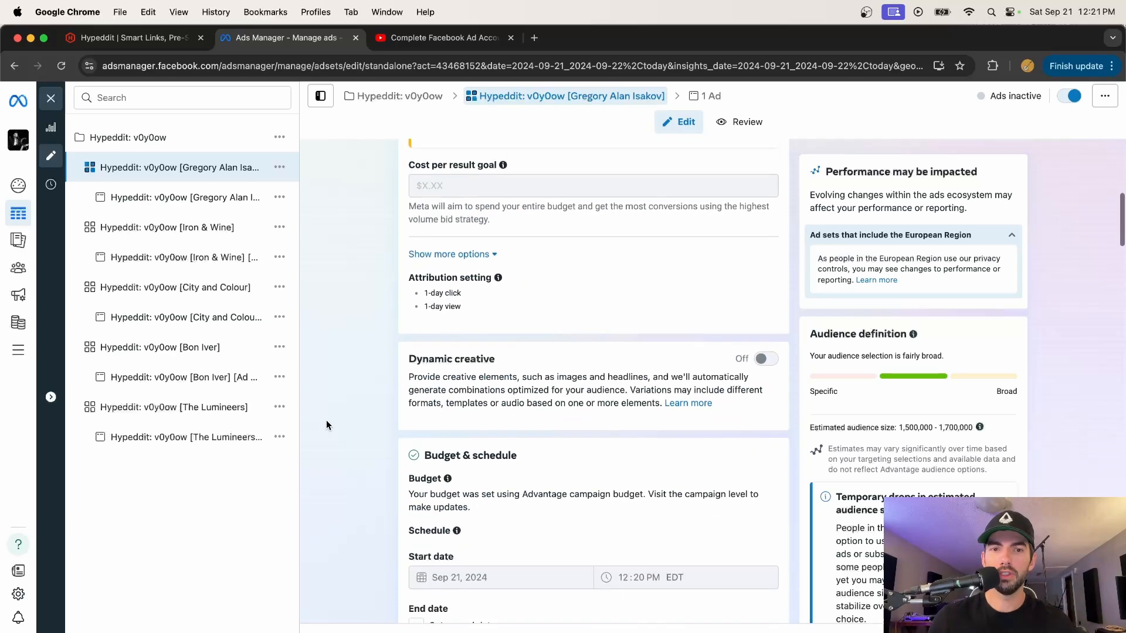
pyautogui.scroll(10, 327, 420)
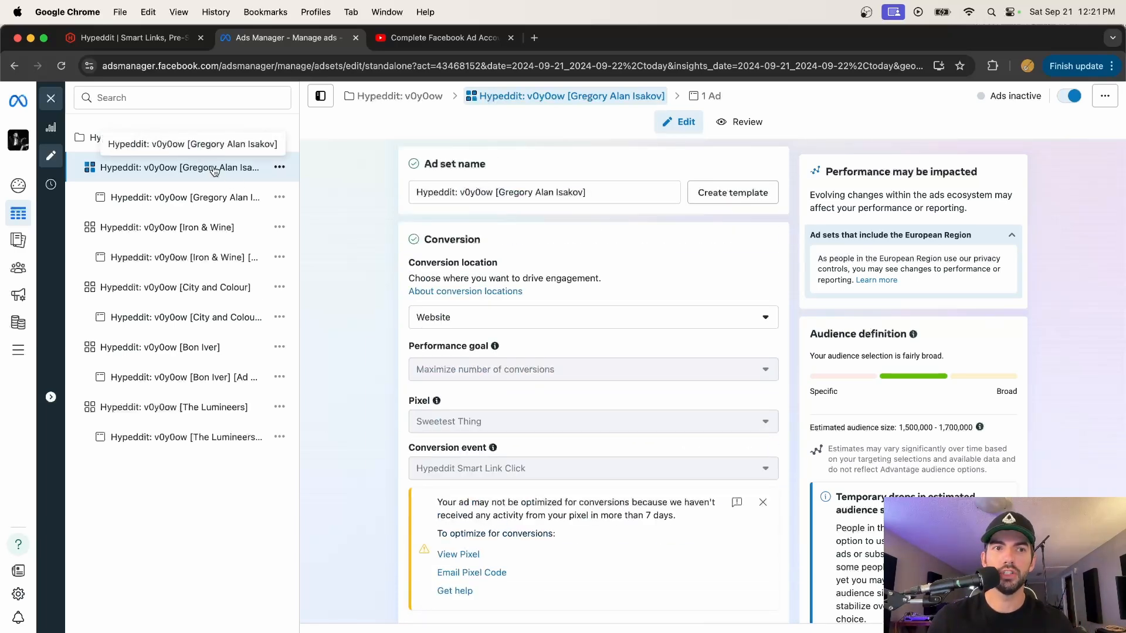
pyautogui.scroll(-15, 319, 282)
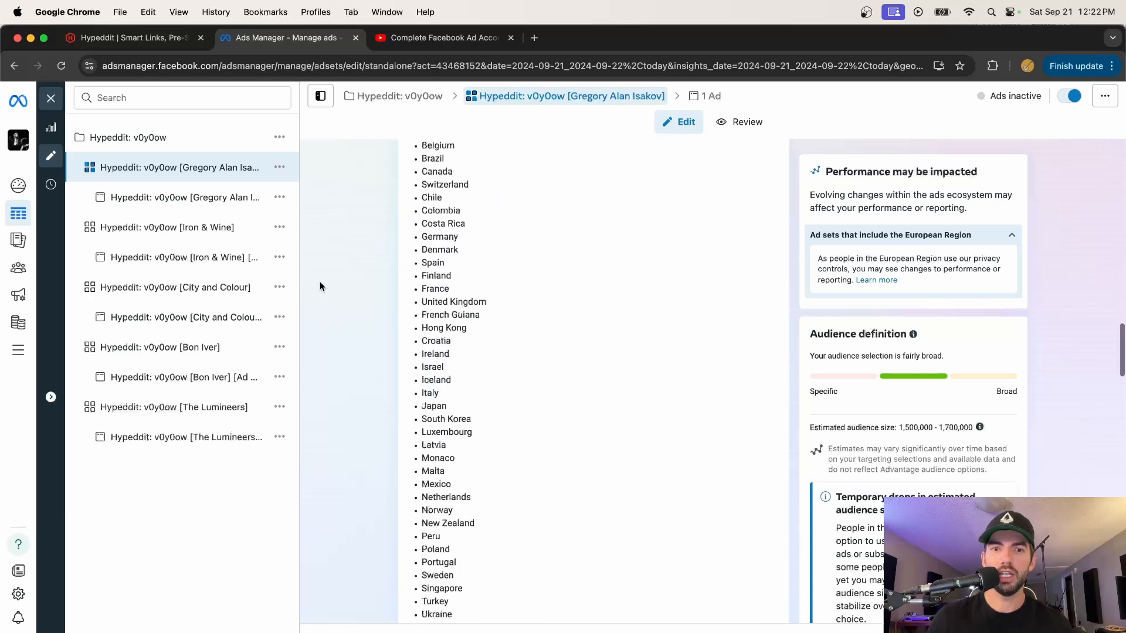
pyautogui.scroll(-2, 319, 282)
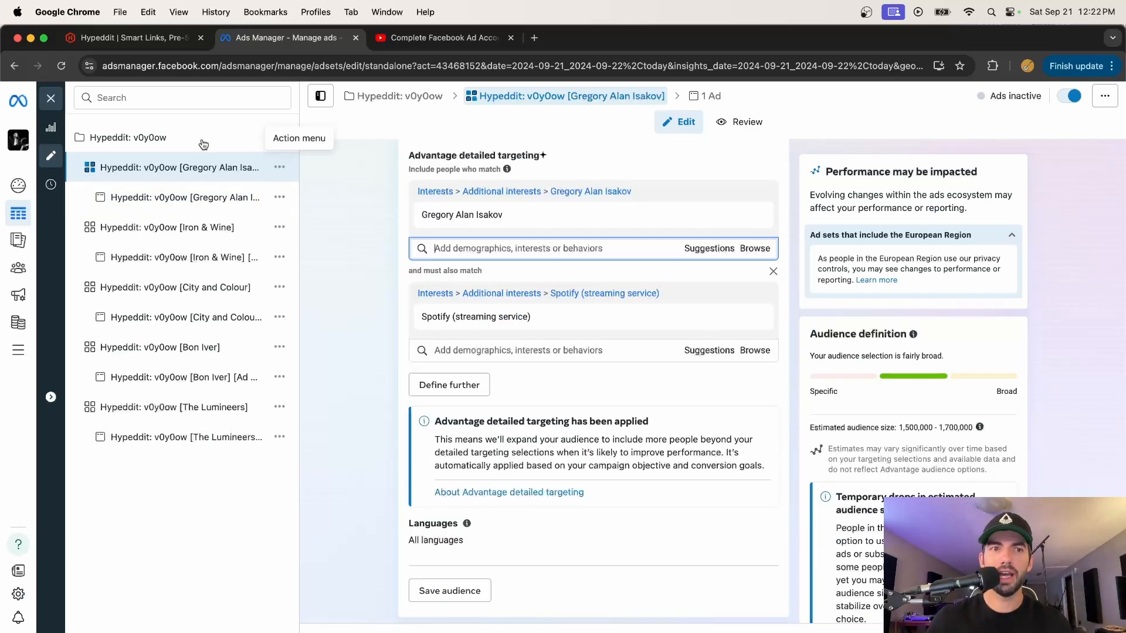
# - Duplicate the Gregory Alan Isakov ad set with its original setup, without the recommended changes
pyautogui.click(279, 169)
pyautogui.click(290, 221)
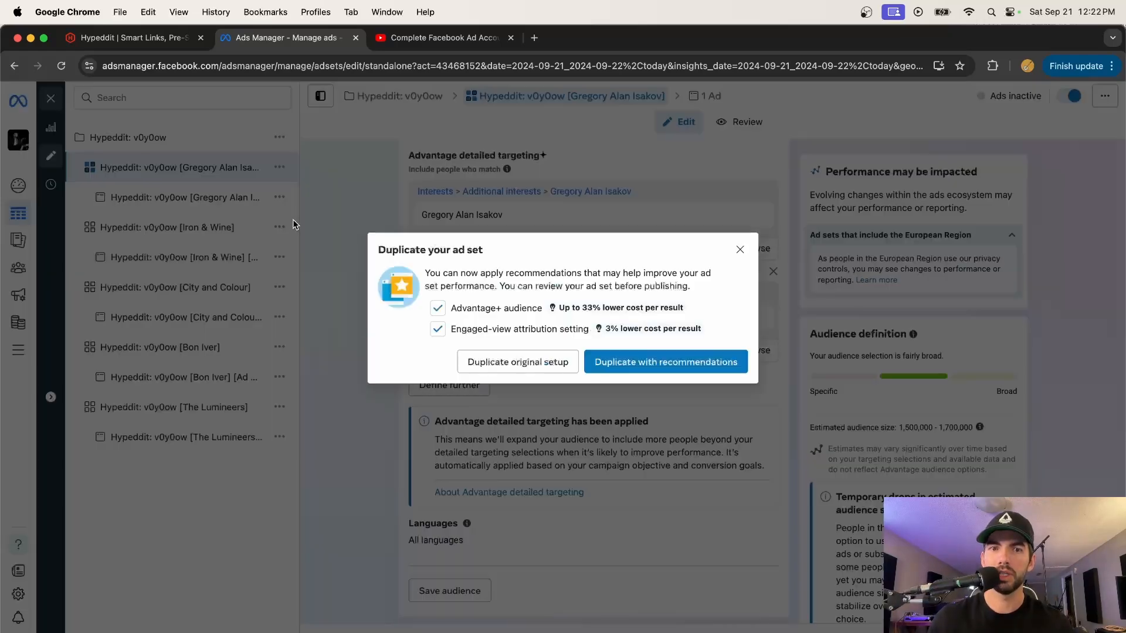
pyautogui.click(556, 362)
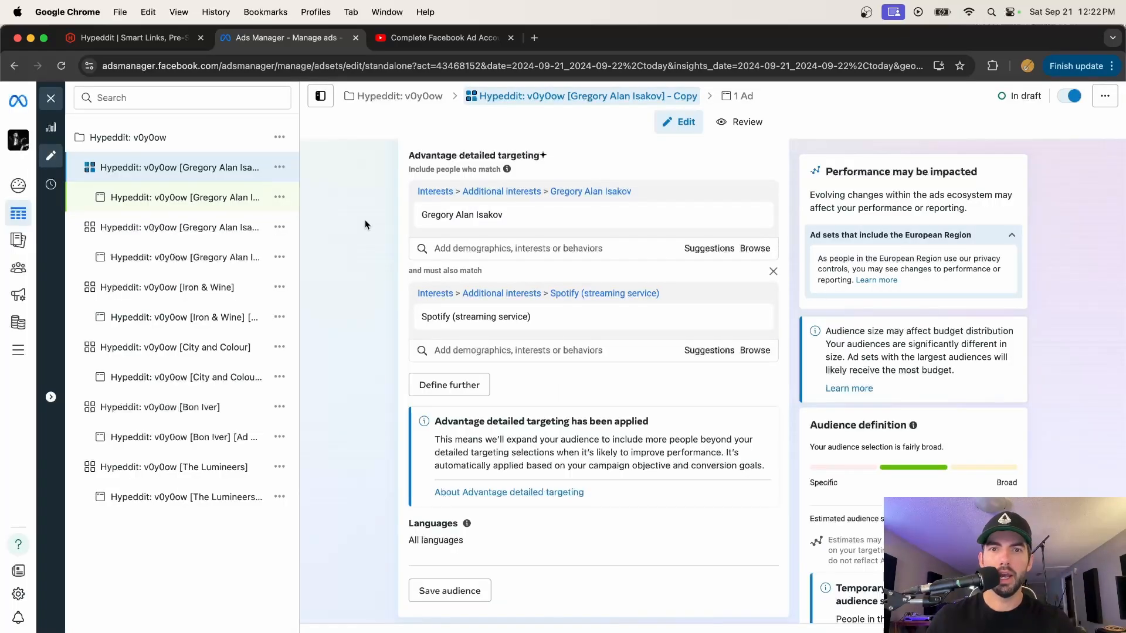
# - Rename the duplicated ad set as "Hypeddit: v0y0ow [Multiple artists"
pyautogui.moveTo(511, 219)
pyautogui.scroll(10, 516, 220)
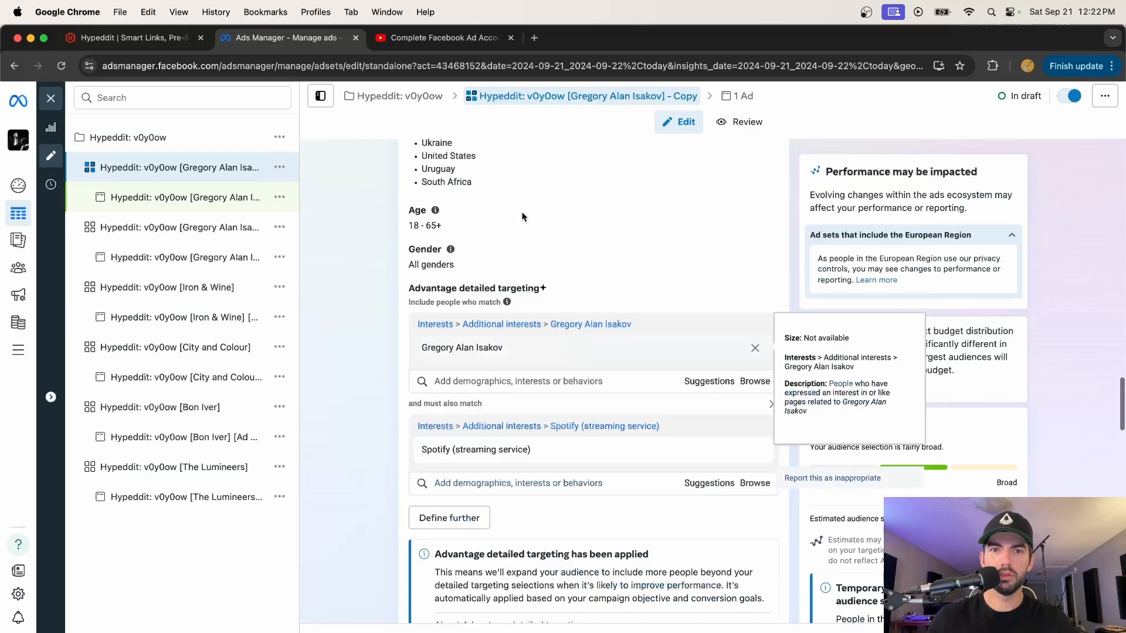
pyautogui.moveTo(668, 192); pyautogui.dragTo(473, 194)
pyautogui.write('0ow [Multiple artists')
# - Add Iron & Wine, The Lumineers, Bon Iver and City and Colour to the duplicated ad set's interests alongside Gregory Alan Isakov
pyautogui.scroll(-20, 553, 214)
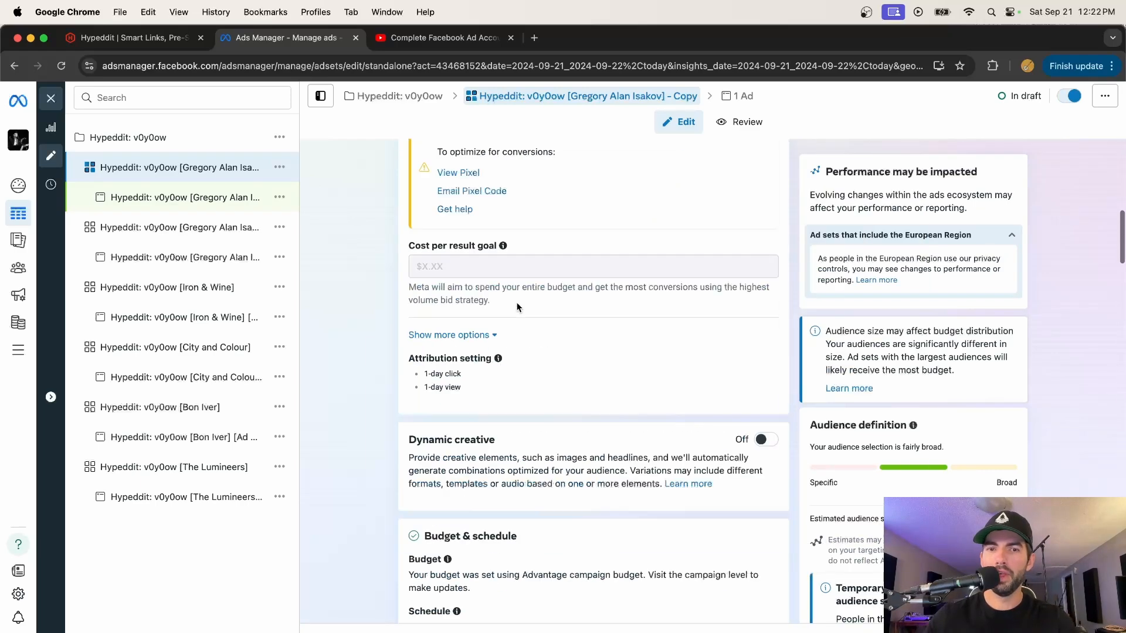
pyautogui.click(447, 462)
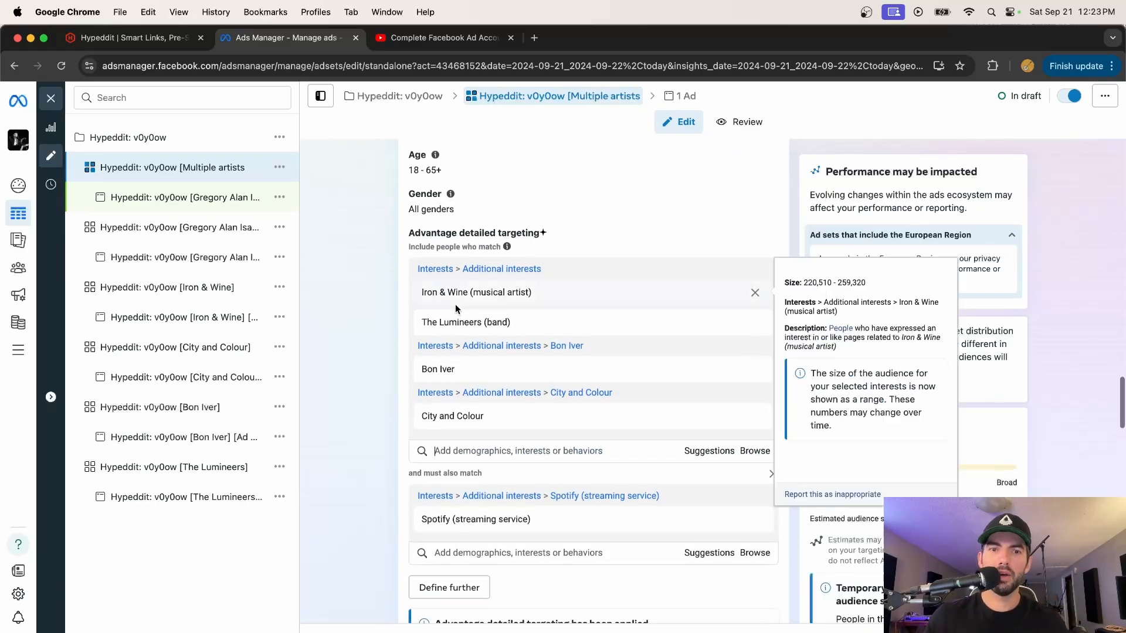
pyautogui.scroll(-1, 455, 305)
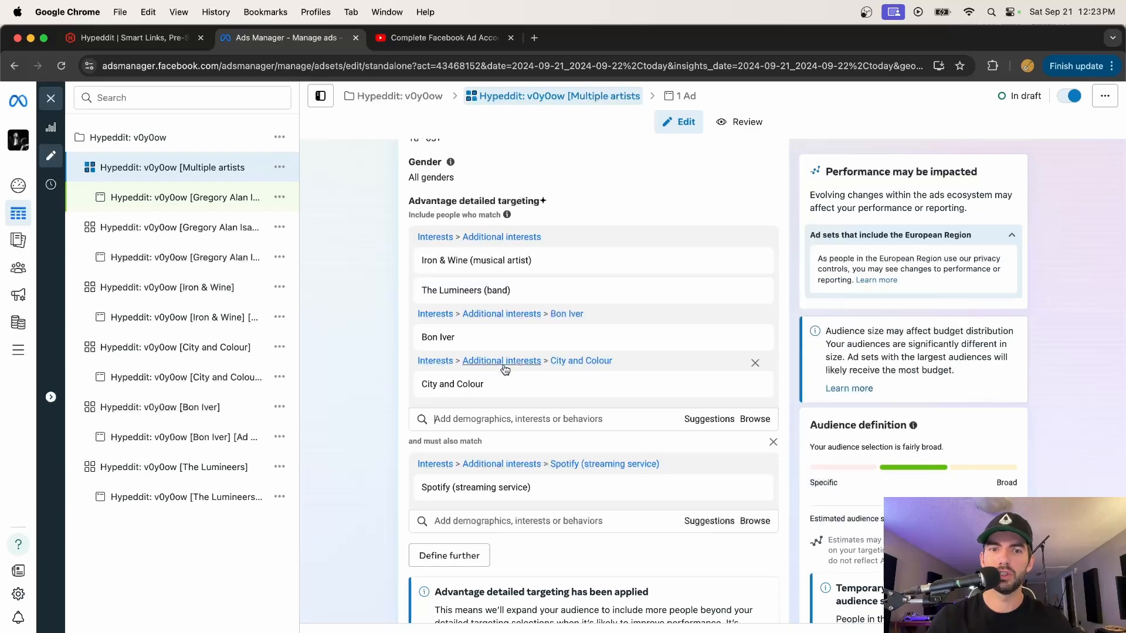
# - Examine the combined artist interests, the additional Spotify match condition and the audience locations of the duplicated ad set
pyautogui.scroll(-2, 470, 362)
pyautogui.scroll(-4, 473, 413)
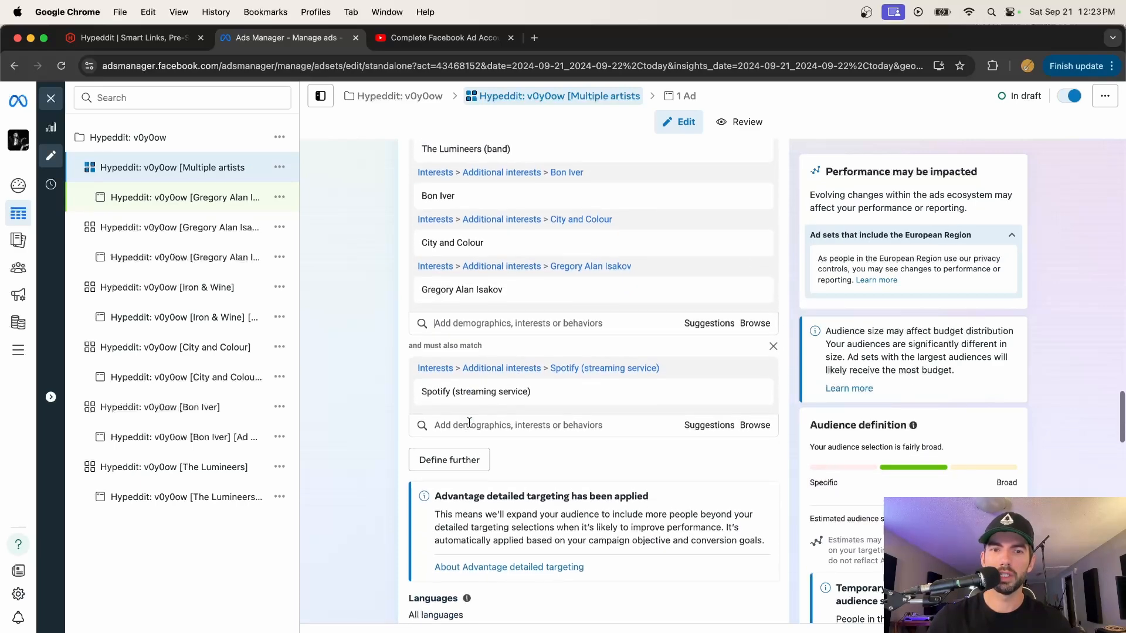
pyautogui.moveTo(413, 337); pyautogui.dragTo(480, 337)
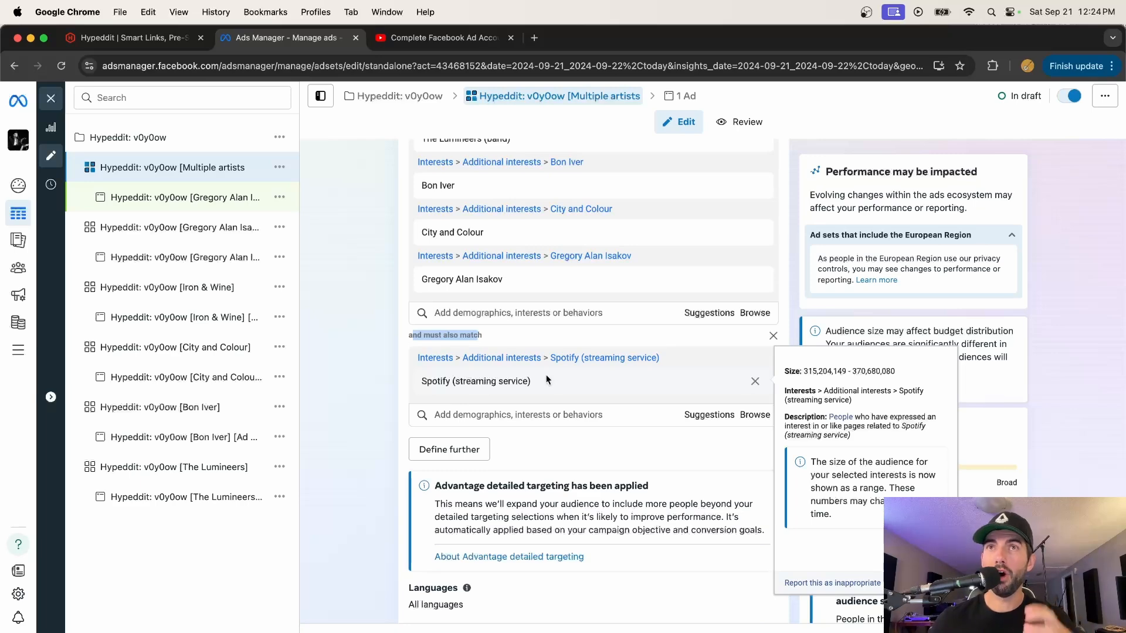
pyautogui.scroll(1, 549, 236)
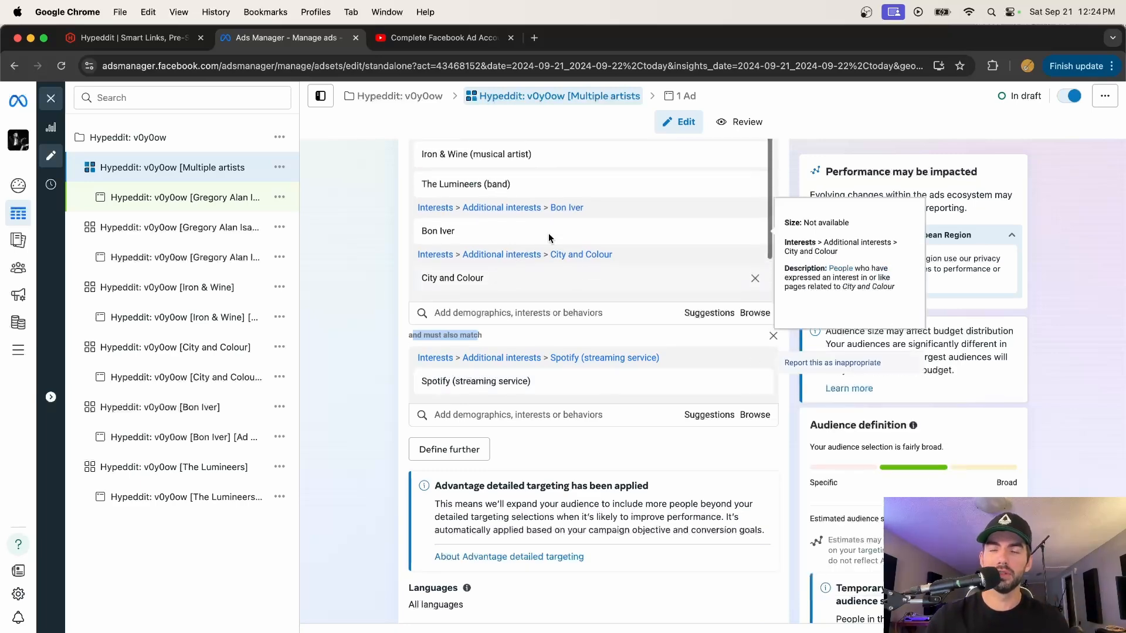
pyautogui.scroll(1, 548, 233)
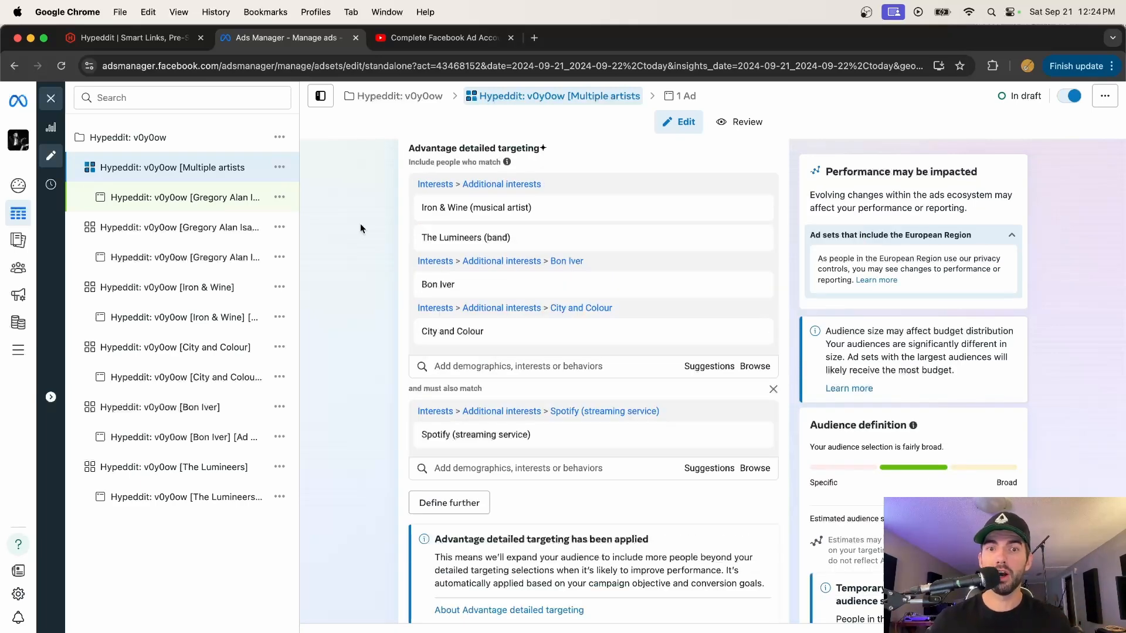
pyautogui.scroll(-1, 360, 228)
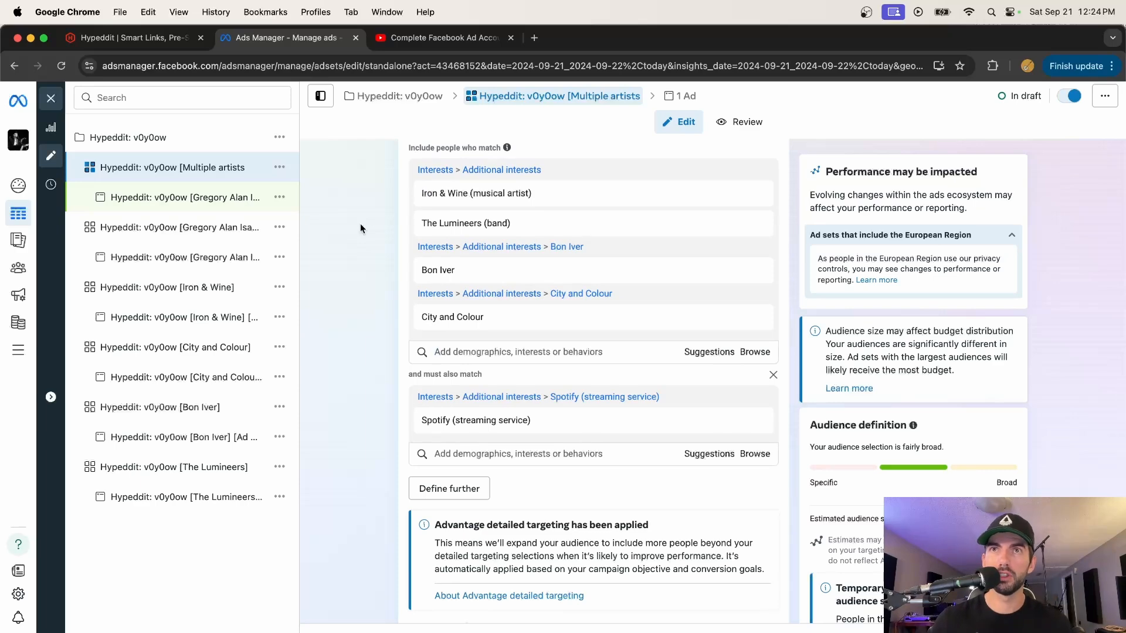
pyautogui.scroll(5, 341, 358)
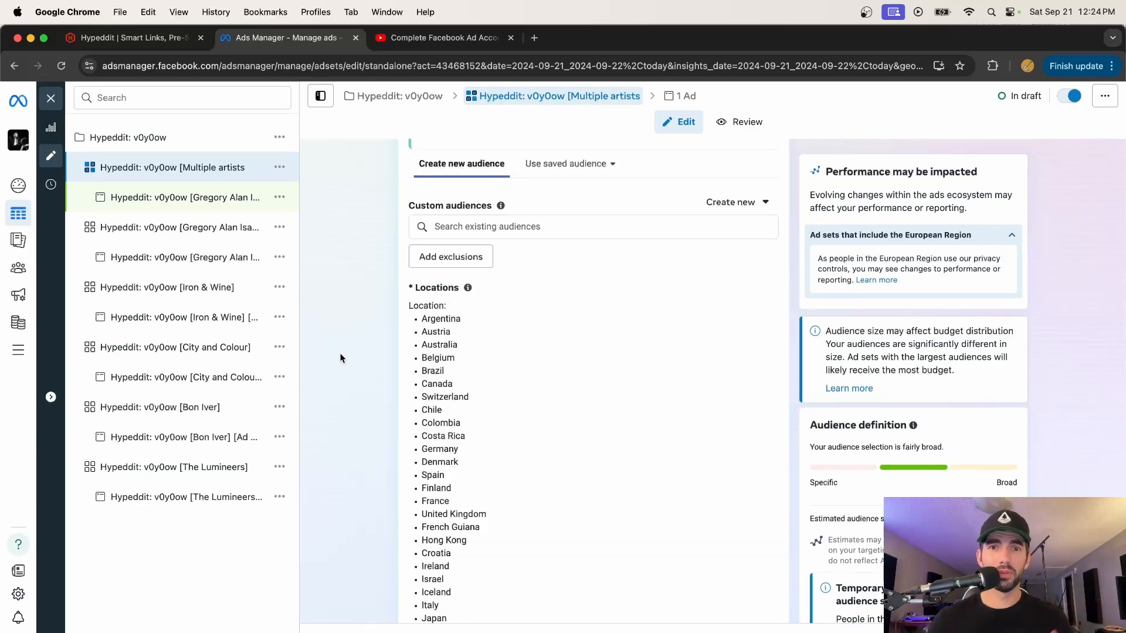
pyautogui.scroll(10, 340, 359)
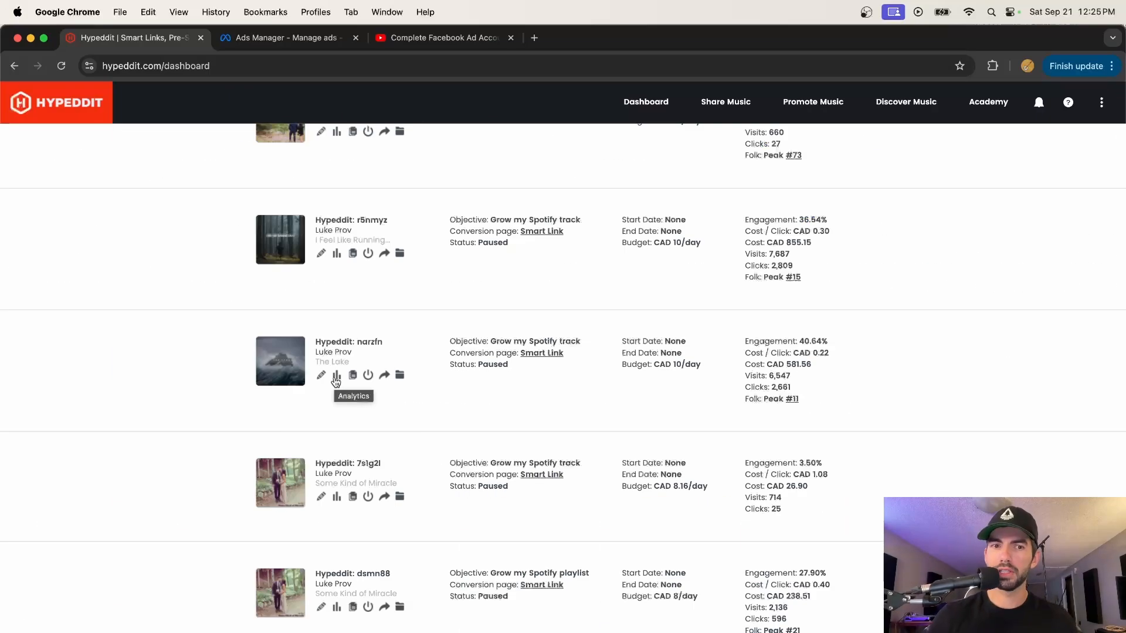
# - Open the Hypeddit ad analytics of "The Lake" campaign narzfn and examine its timeline and top audiences
pyautogui.click(336, 379)
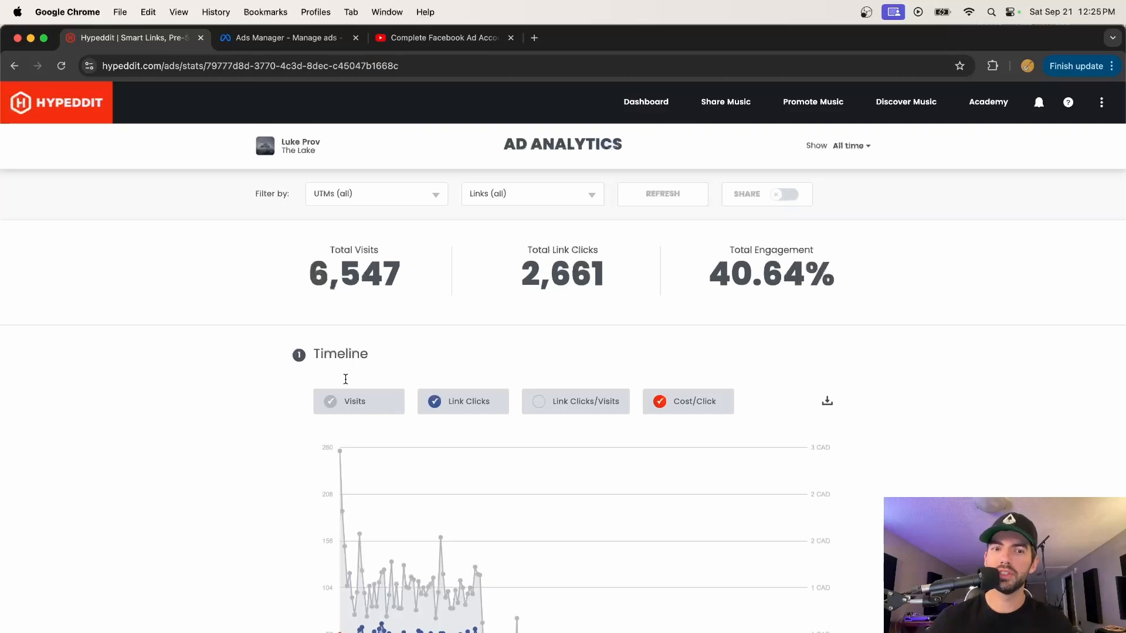
pyautogui.scroll(-4, 332, 348)
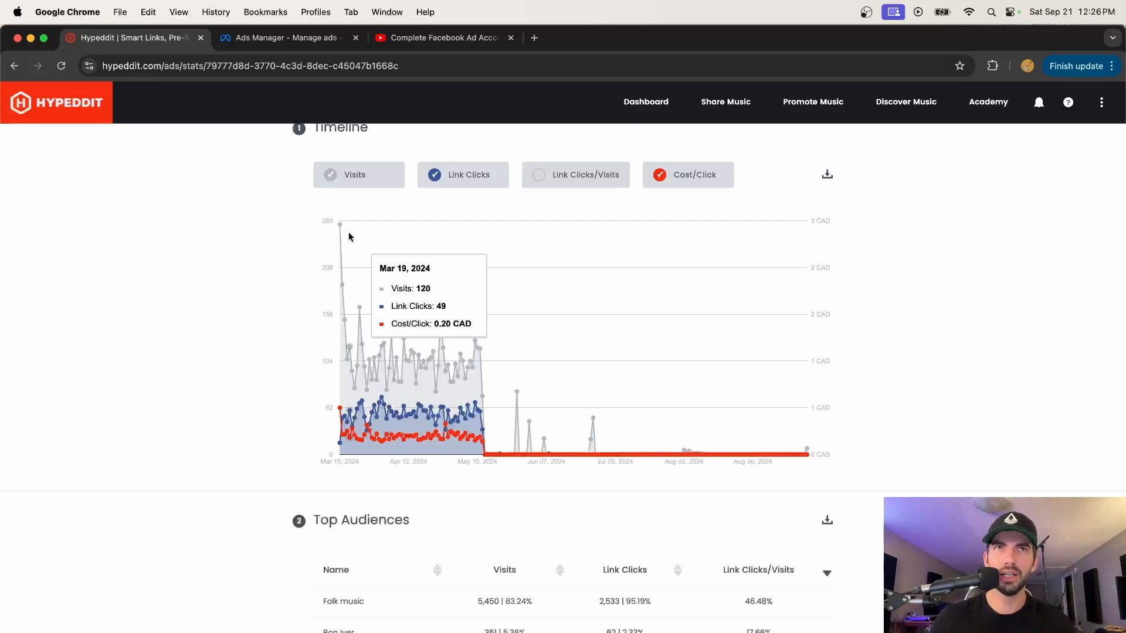
pyautogui.moveTo(342, 231)
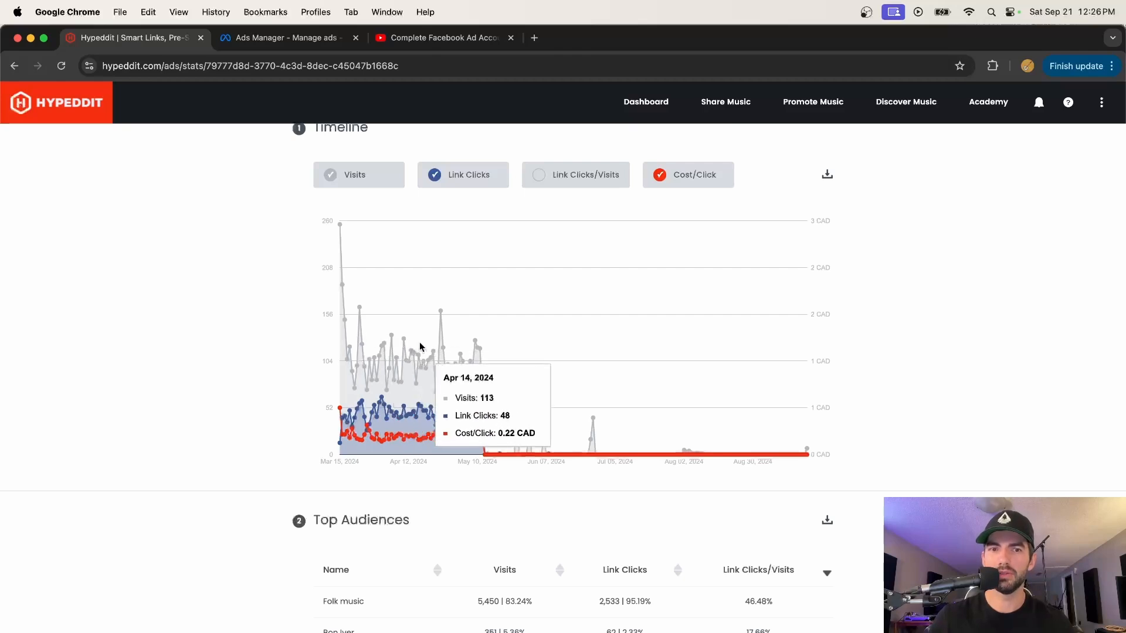
pyautogui.scroll(-6, 518, 453)
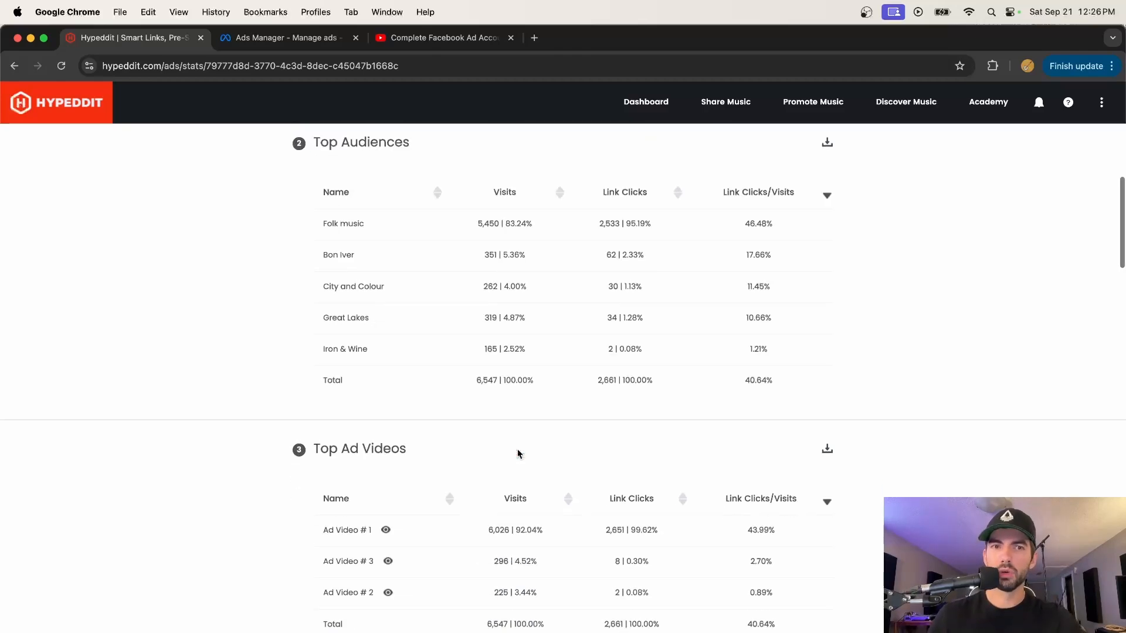
pyautogui.scroll(3, 518, 453)
pyautogui.moveTo(307, 359); pyautogui.dragTo(511, 354)
# - Compare visits, link clicks and engagement across the campaign's top ad videos and top channels
pyautogui.scroll(-6, 319, 335)
pyautogui.moveTo(319, 334); pyautogui.dragTo(404, 357)
pyautogui.click(462, 347)
pyautogui.moveTo(319, 332); pyautogui.dragTo(719, 347)
pyautogui.click(719, 346)
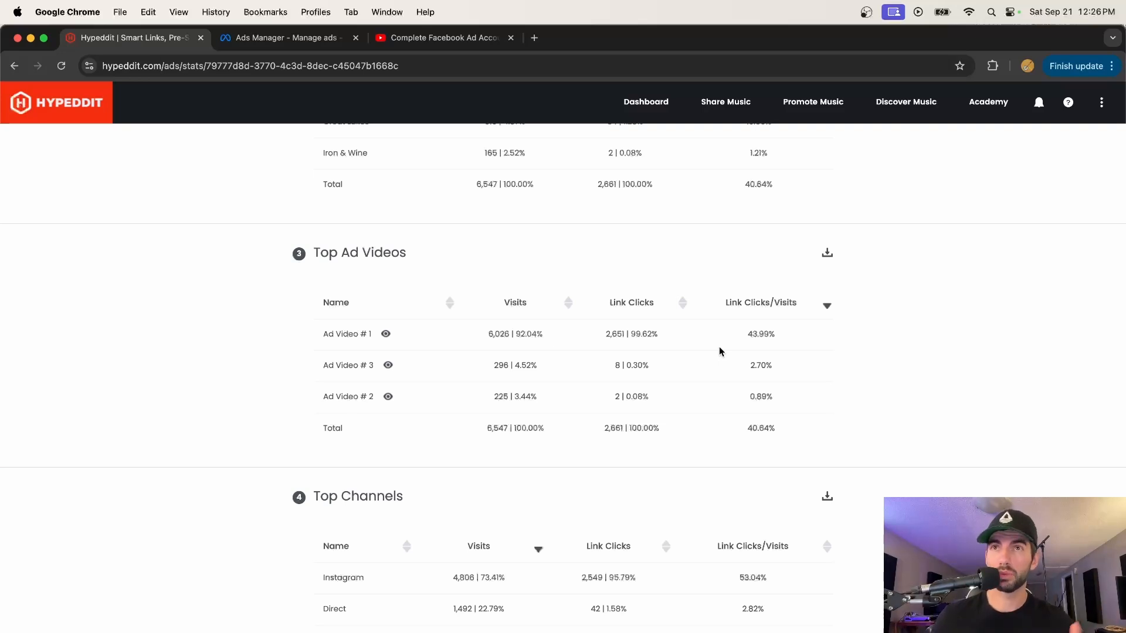
pyautogui.scroll(-5, 719, 348)
pyautogui.moveTo(319, 330); pyautogui.dragTo(631, 343)
pyautogui.click(495, 339)
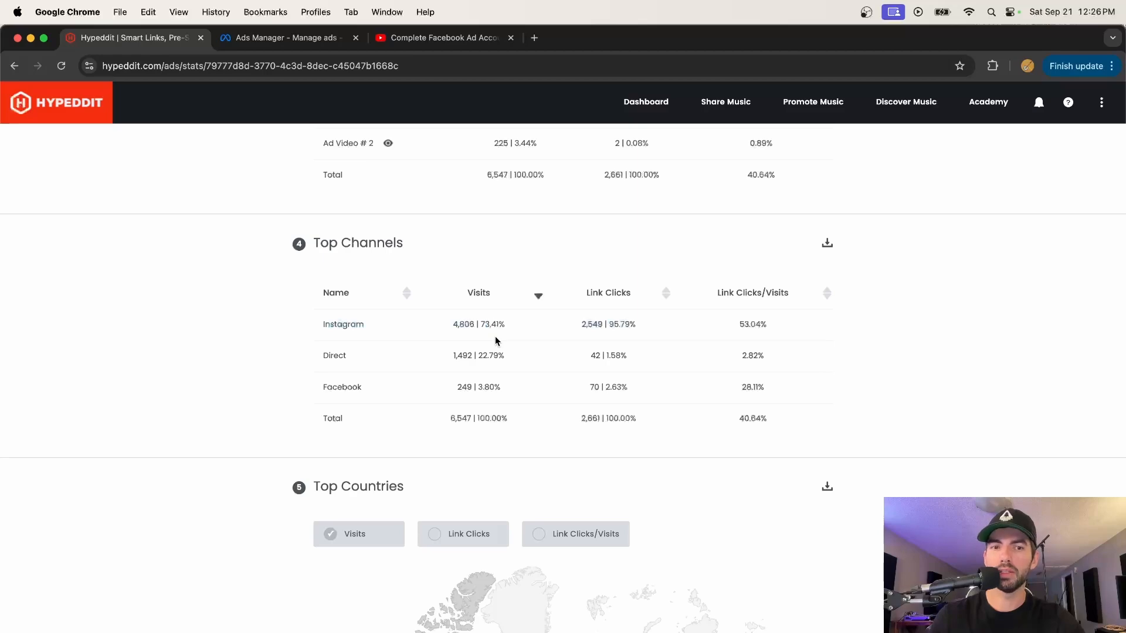
# - Examine the campaign's top countries and remaining analytics sections, and return to the timeline of visits, link clicks and cost per click
pyautogui.scroll(-10, 496, 339)
pyautogui.moveTo(309, 430); pyautogui.dragTo(408, 491)
pyautogui.scroll(-3, 411, 475)
pyautogui.click(432, 314)
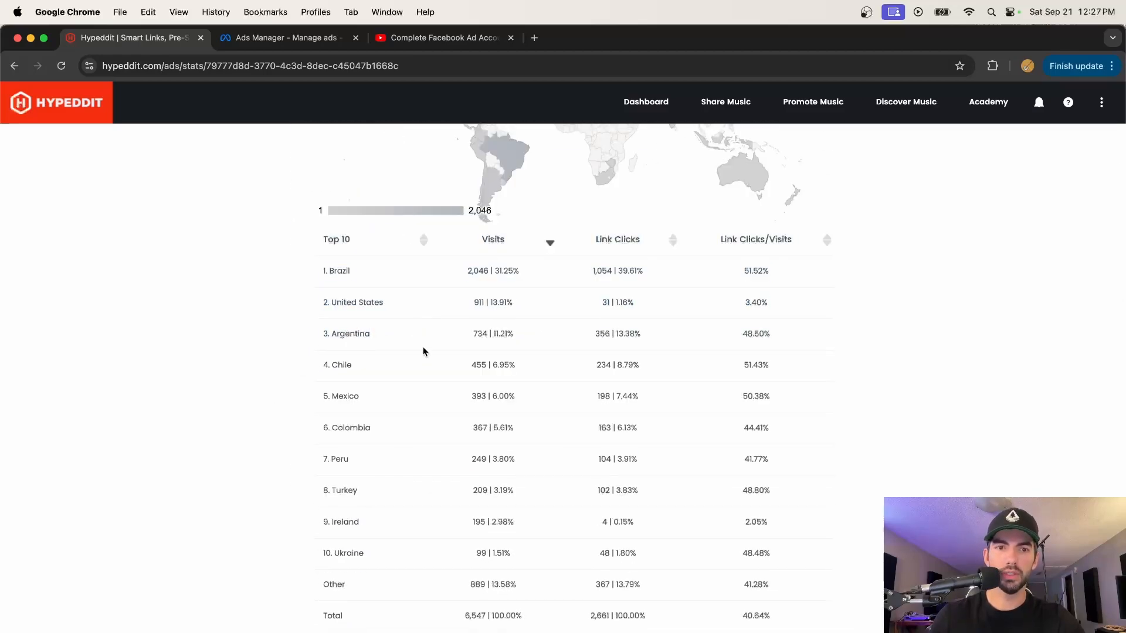
pyautogui.scroll(-15, 420, 389)
pyautogui.scroll(-5, 420, 389)
pyautogui.scroll(20, 420, 389)
pyautogui.scroll(-5, 420, 389)
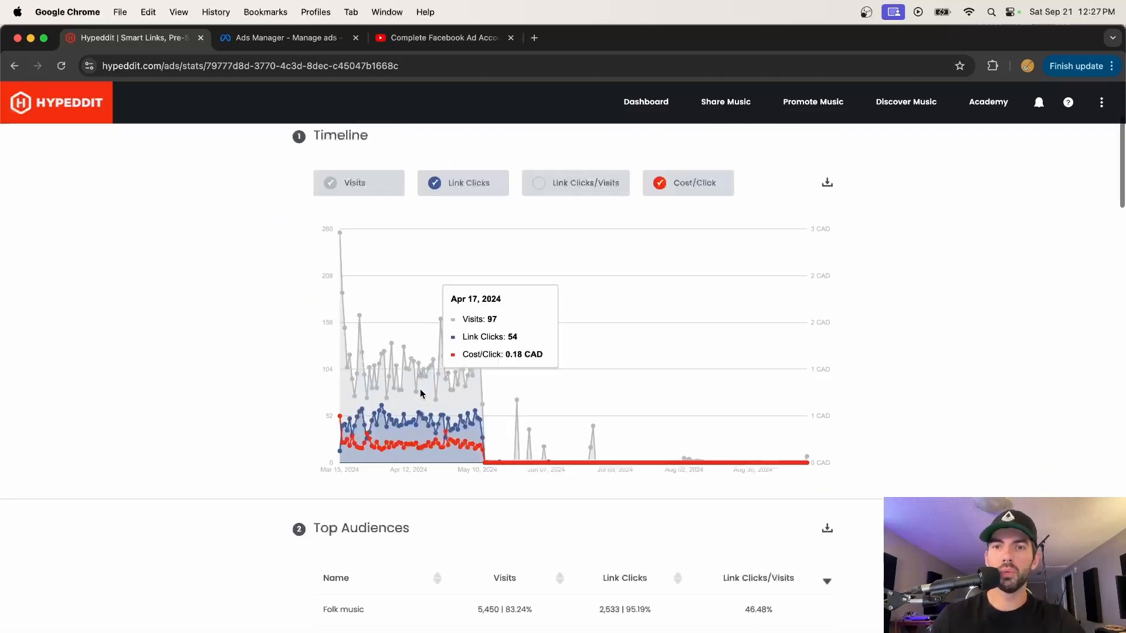
pyautogui.scroll(1, 420, 389)
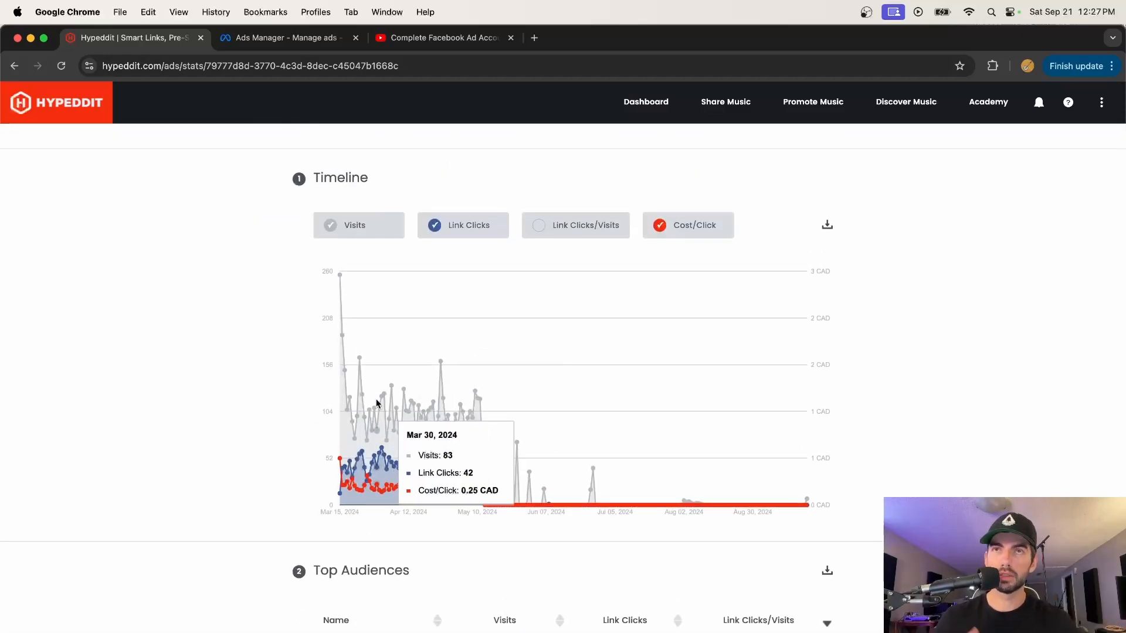